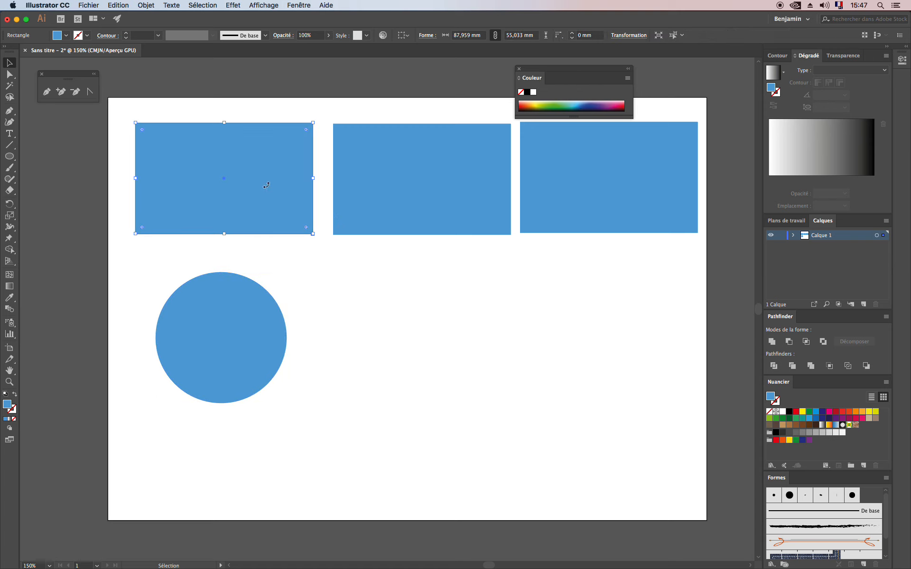
Duplicate the first blue rectangle in place and fill the copy with a linear white-to-black gradient.
key("a")
key("v")
left_click(825, 181)
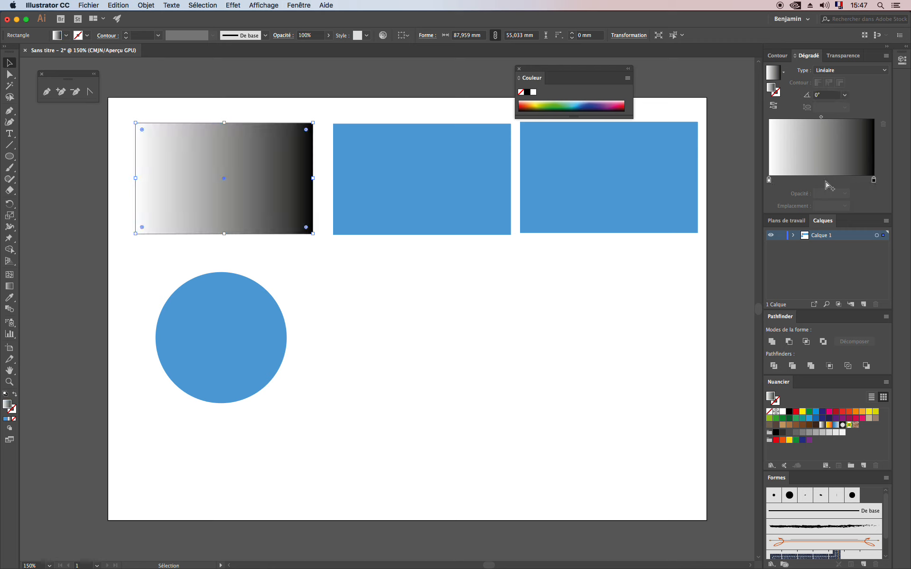
Redraw the first rectangle's gradient diagonally from white at the upper-right corner to black at the lower left, at about -149°.
left_click(10, 286)
mouse_move(151, 209)
left_mouse_down()
mouse_move(332, 146)
mouse_move(334, 131)
mouse_move(166, 197)
mouse_move(154, 218)
left_mouse_up()
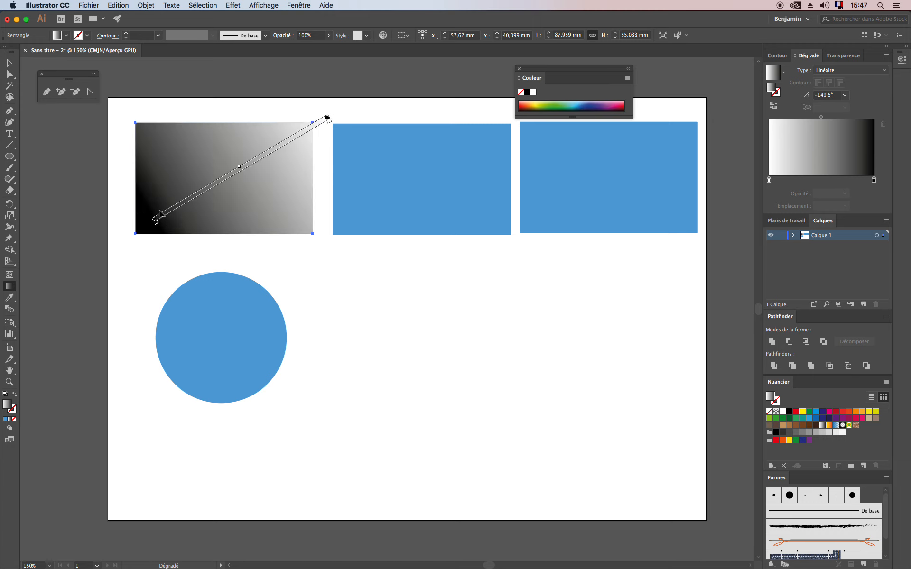
left_click_drag(308, 124, 165, 216)
left_click_drag(323, 120, 172, 209)
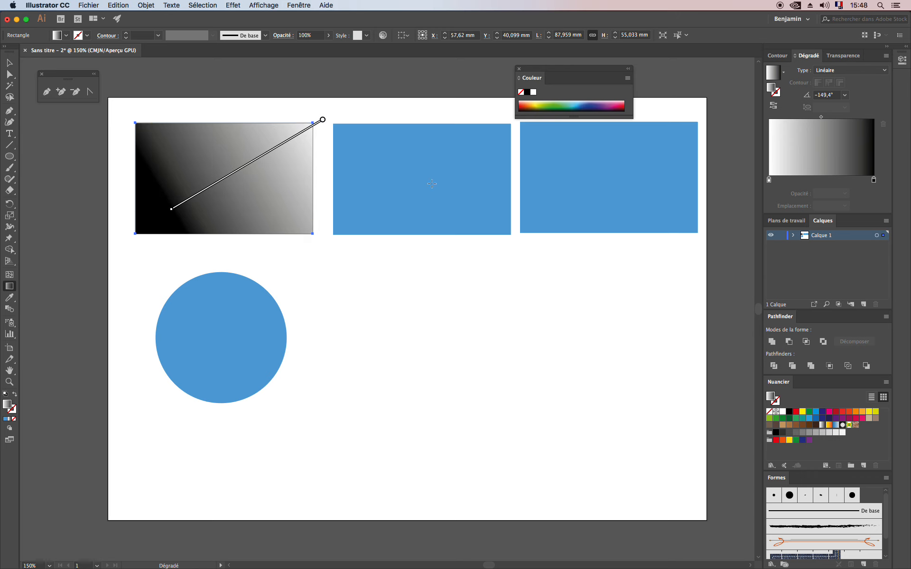
left_click(9, 62)
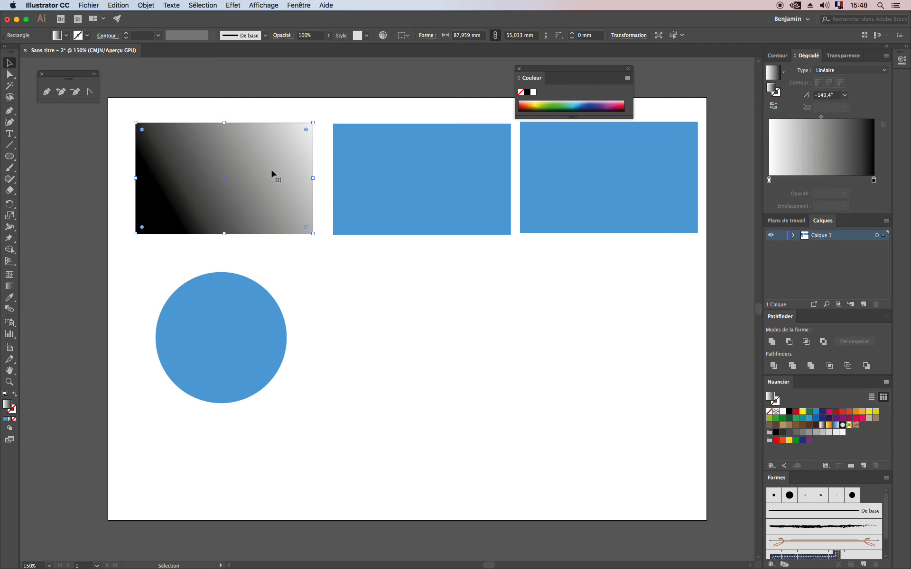
Apply the Grain texture effect to the first gradient rectangle with type Pointillé, intensity 0 and contrast 0.
left_click(227, 5)
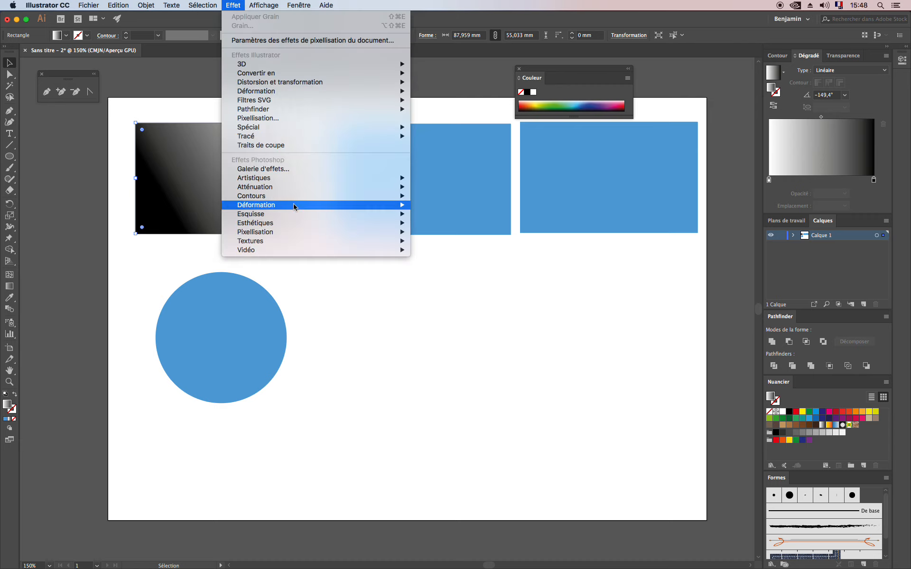
mouse_move(309, 244)
left_click(431, 259)
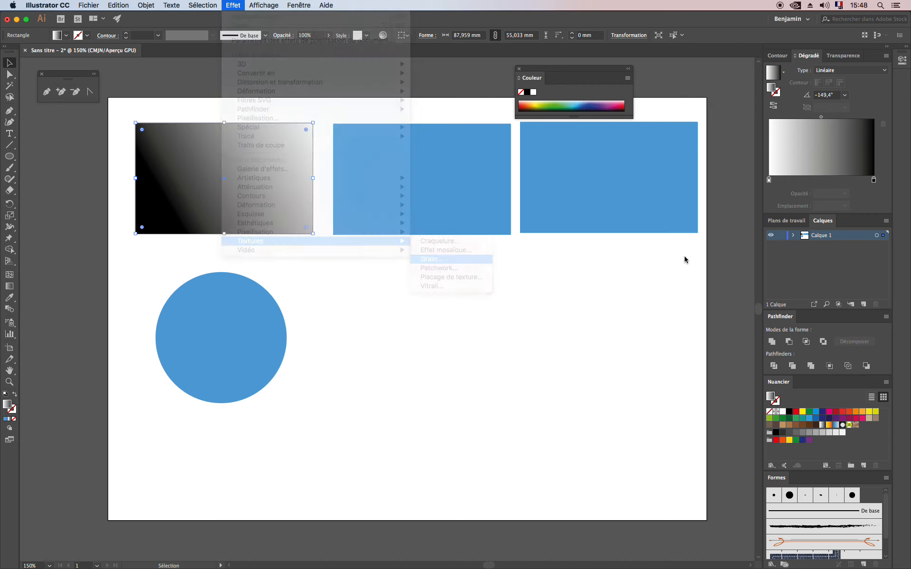
left_click(845, 125)
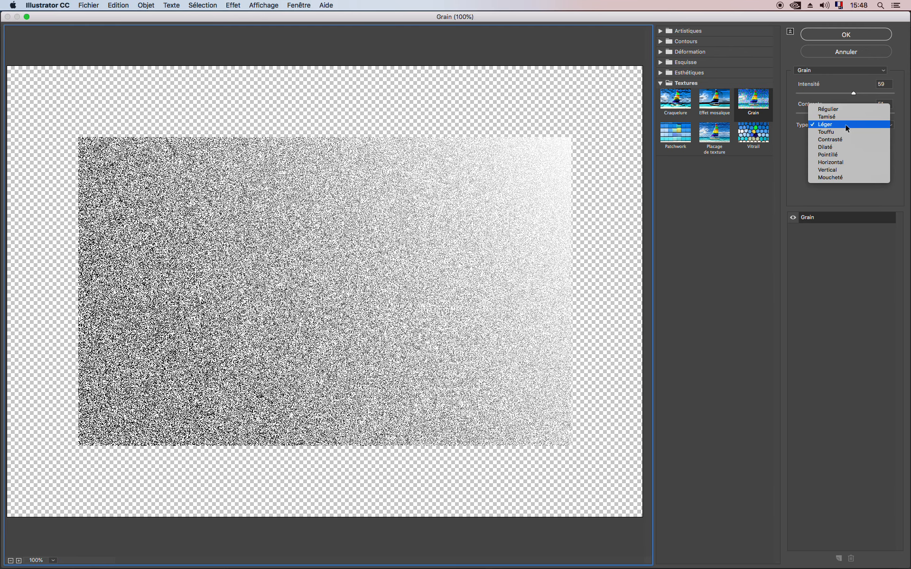
left_click(847, 154)
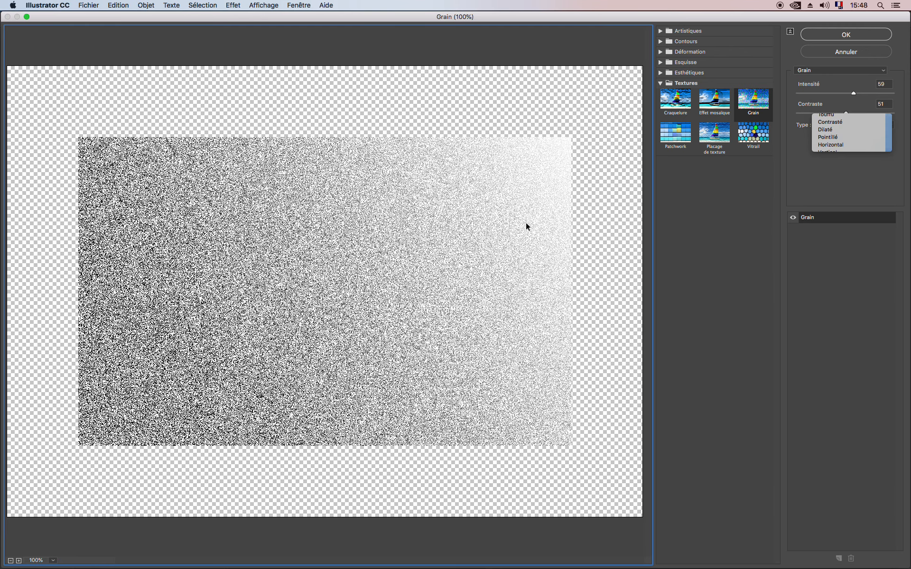
left_click_drag(853, 94, 791, 95)
left_click_drag(846, 114, 785, 116)
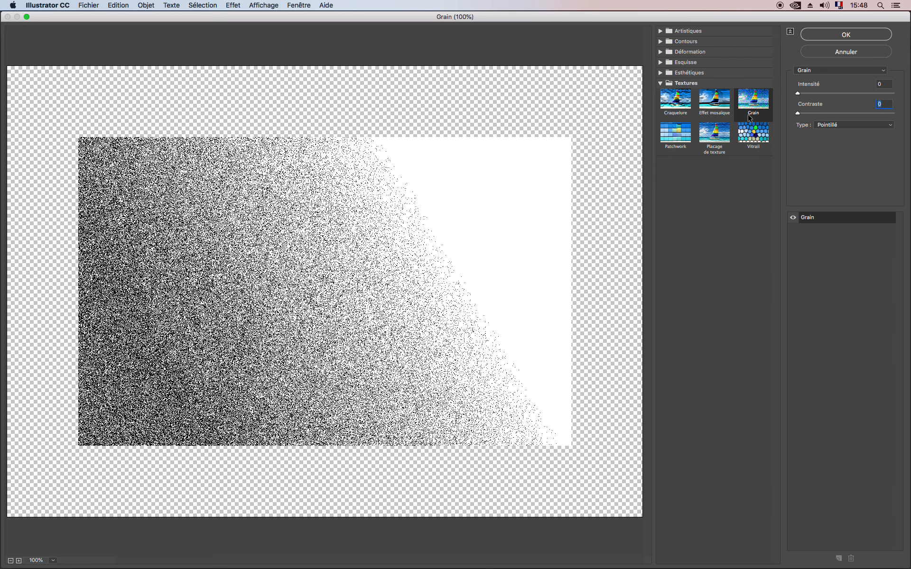
left_click(853, 35)
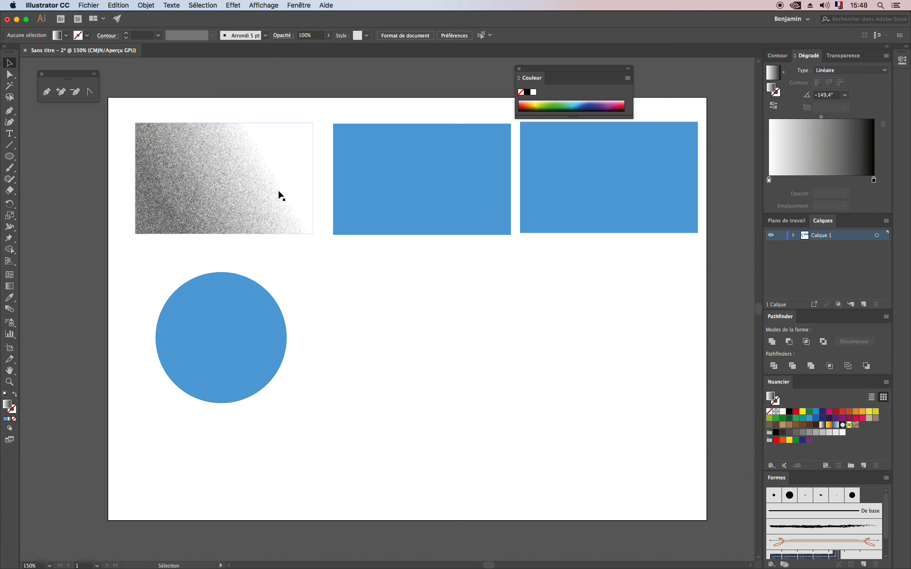
Try opacities of 10%, 20% and 30% on the first rectangle's grainy gradient copy.
left_click(849, 56)
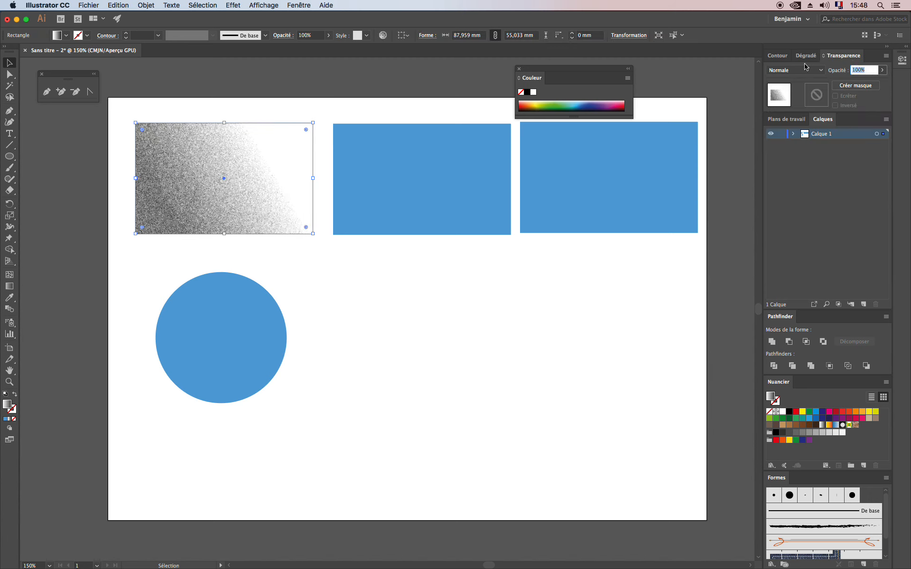
type("10")
key("Return")
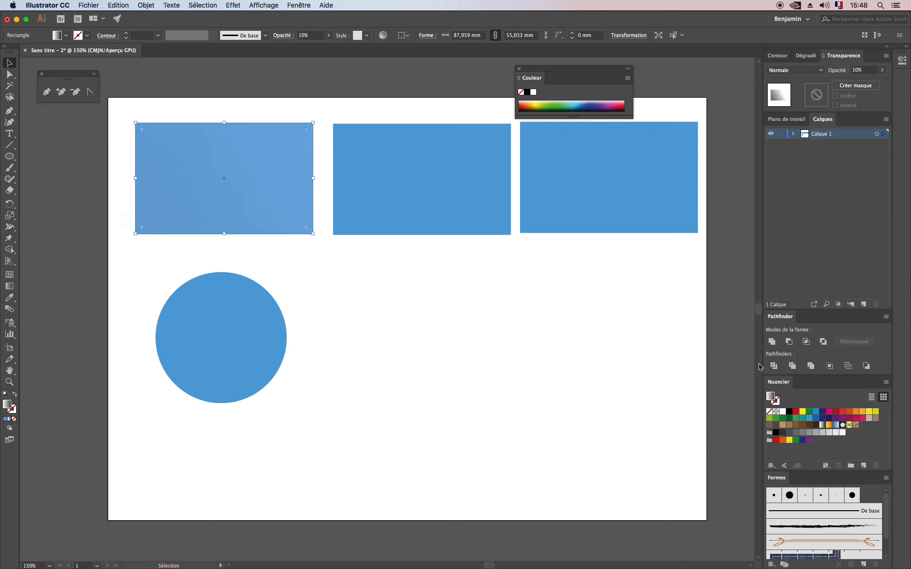
left_click(861, 70)
type("20")
key("Return")
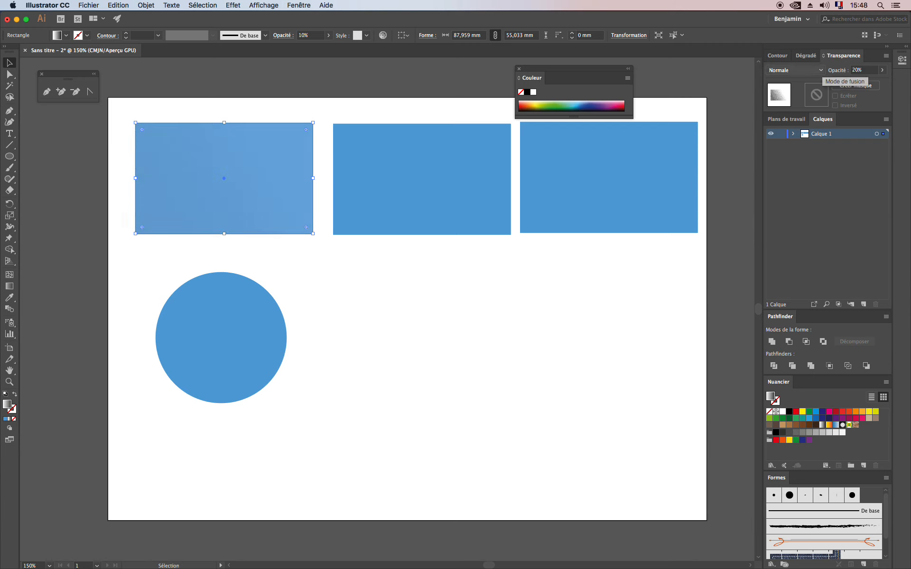
left_click(845, 71)
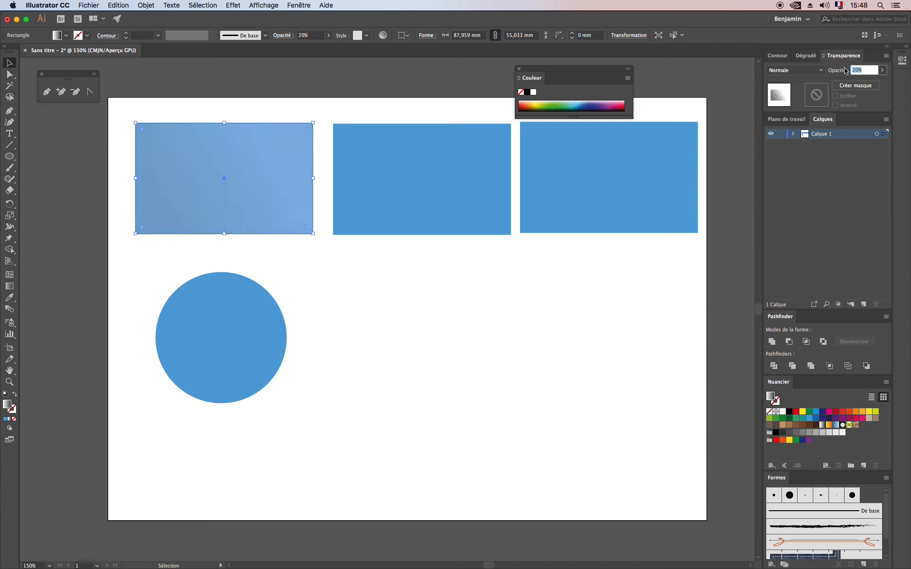
type("30")
key("Return")
left_click(367, 250)
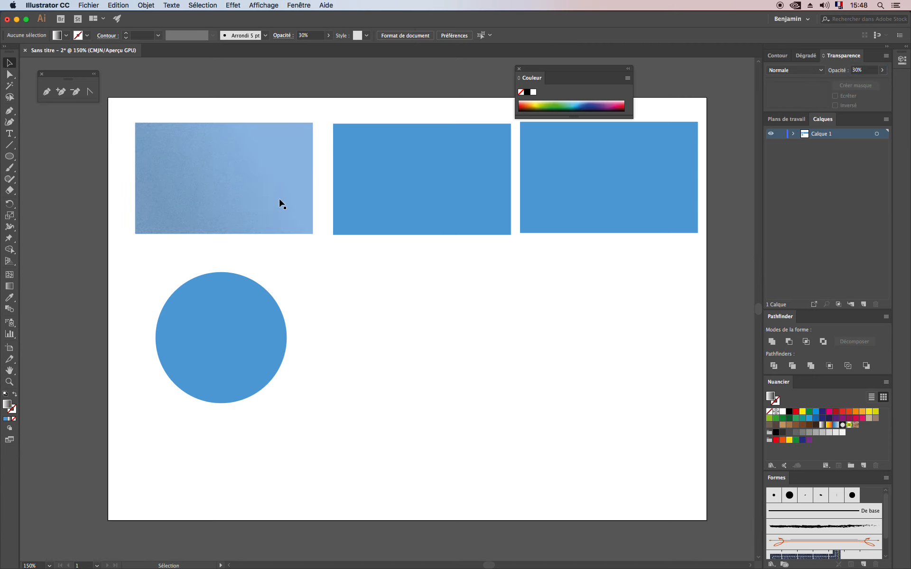
left_click(281, 210)
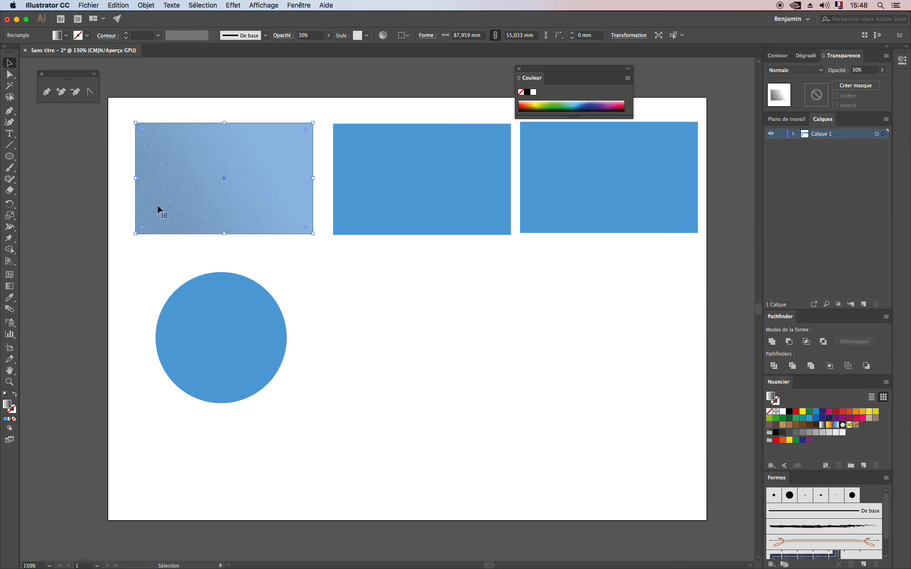
Duplicate the middle blue rectangle in place and give the copy a linear white-to-black gradient fill.
left_click(435, 176)
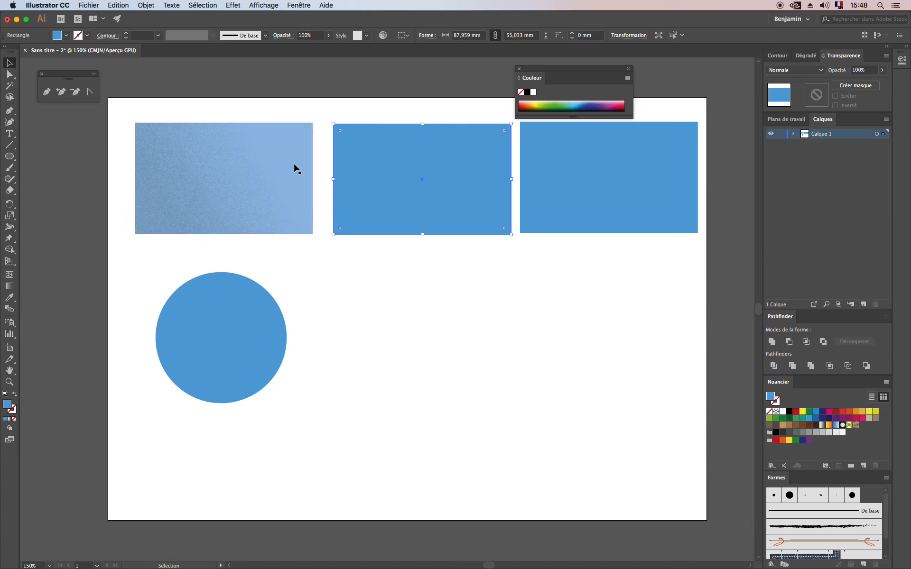
key("a")
key("v")
left_click(816, 55)
left_click(832, 186)
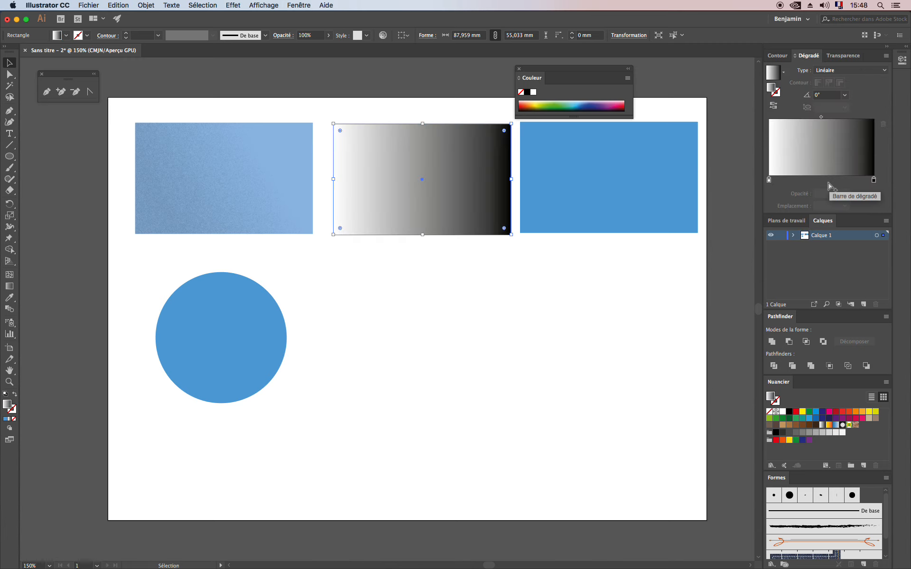
Angle the middle rectangle's gradient diagonally at about -153°, with white at the upper right, and set the white stop's opacity to 0%.
left_click(10, 286)
left_click_drag(502, 133, 374, 204)
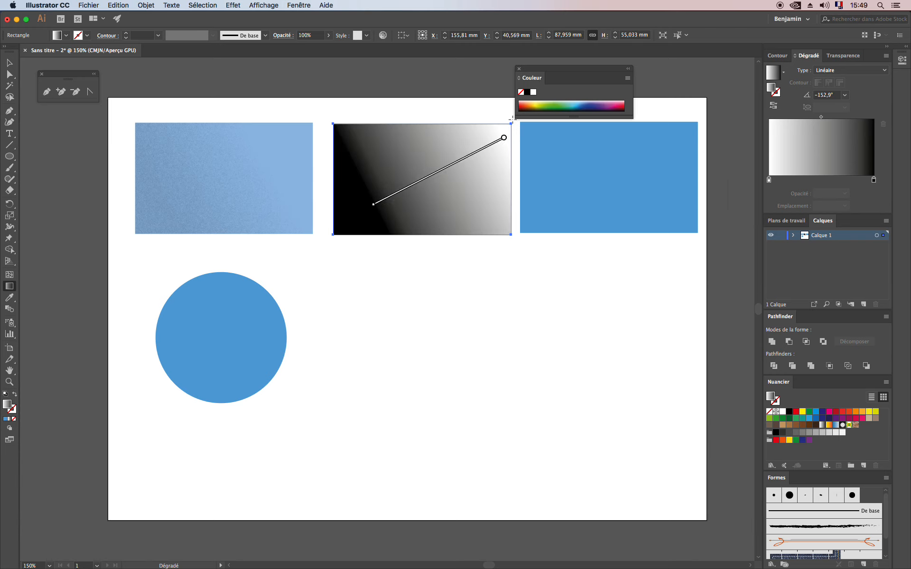
left_click(769, 180)
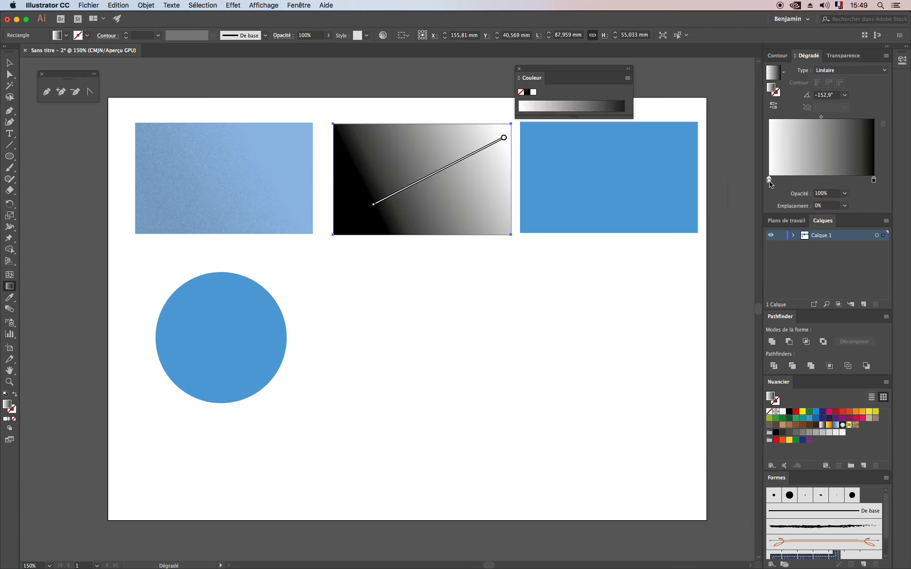
left_click(844, 194)
left_click(847, 203)
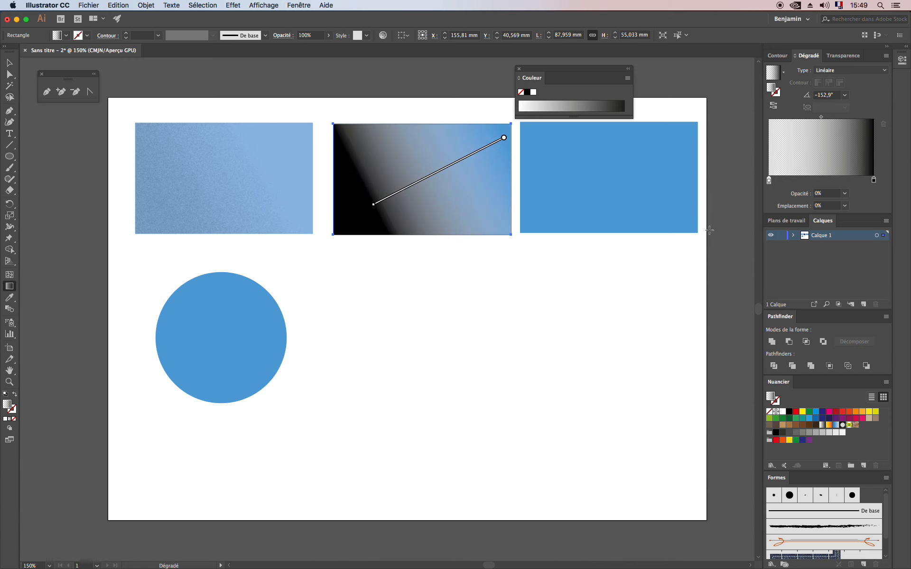
key("v")
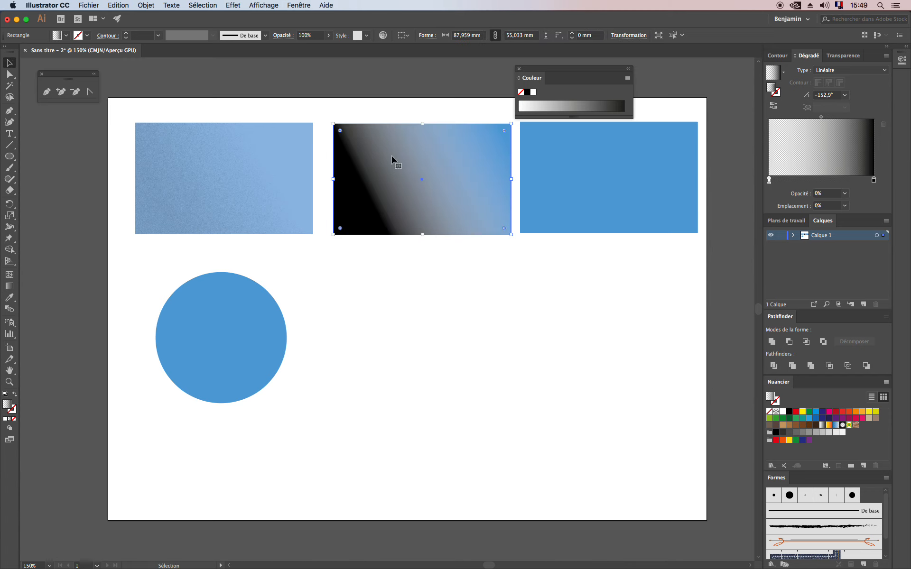
Reapply the last Grain effect to the middle gradient rectangle.
left_click(248, 163)
left_click(468, 157)
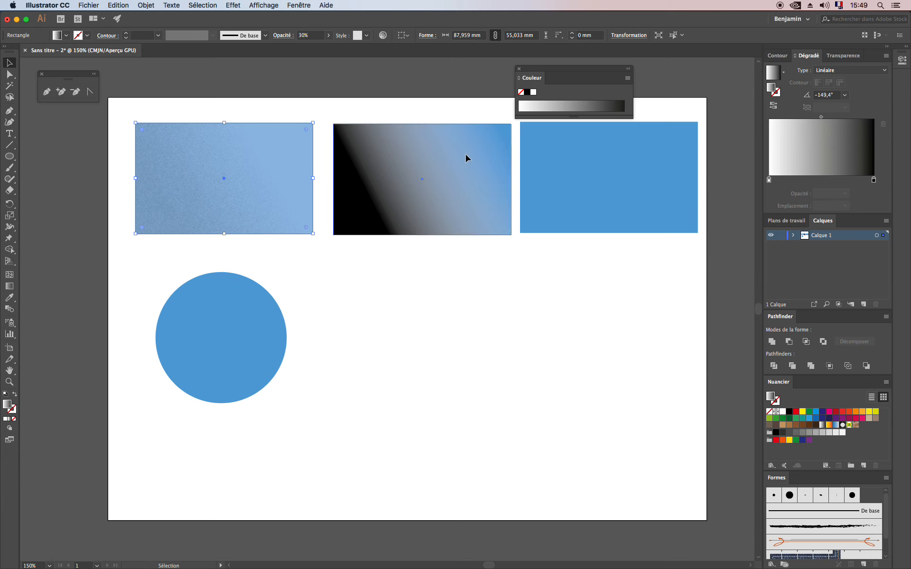
left_click(233, 5)
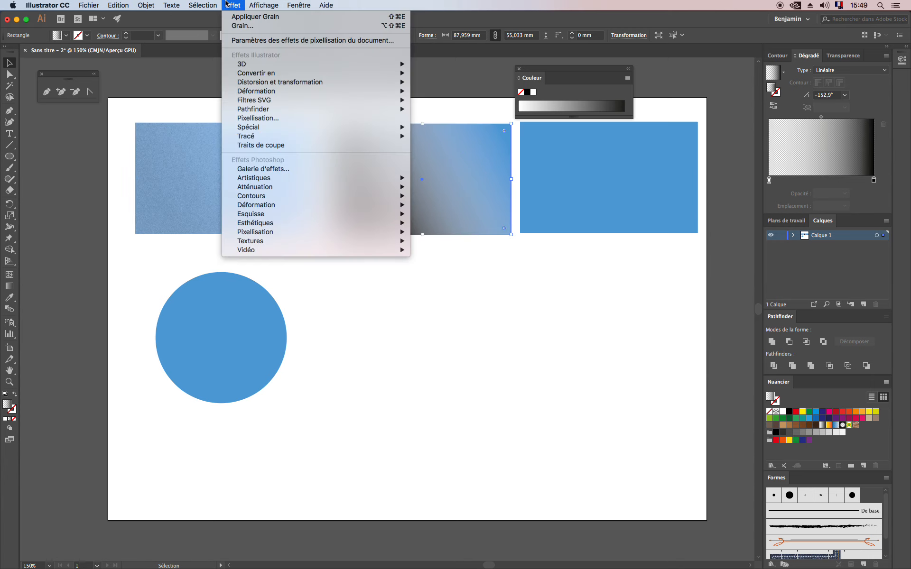
left_click(246, 19)
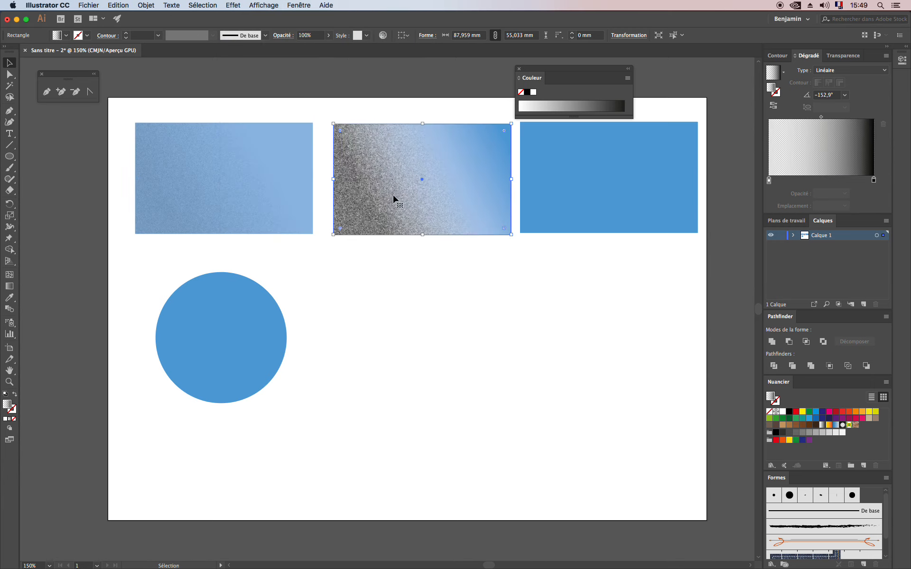
Reduce the middle grainy rectangle's opacity to 20%, trying 30% first.
left_click(844, 55)
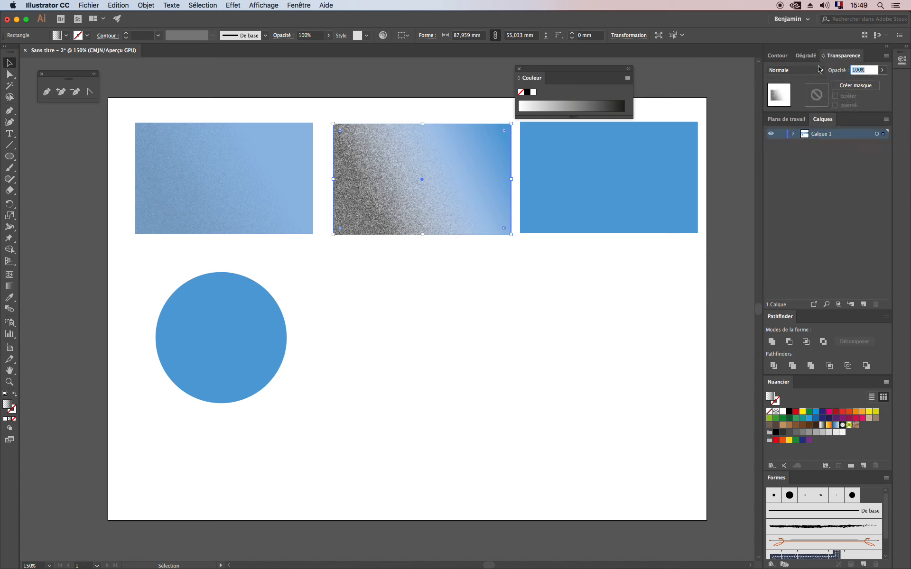
type("30")
key("Return")
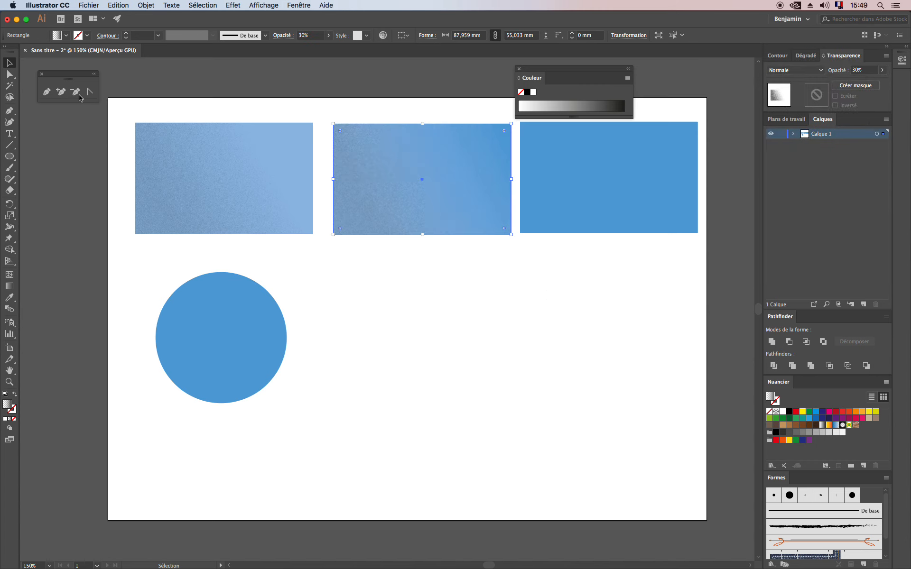
left_click(428, 287)
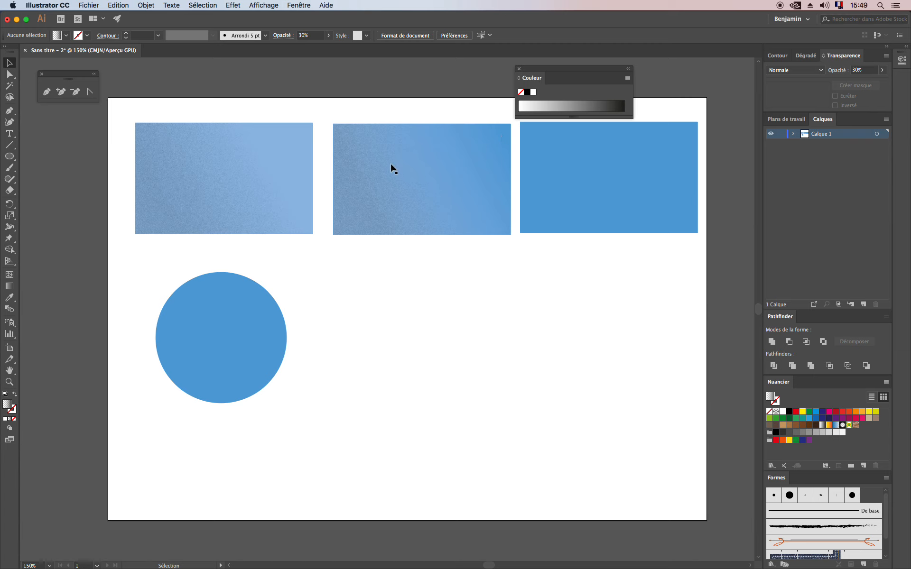
left_click(389, 195)
left_click(836, 71)
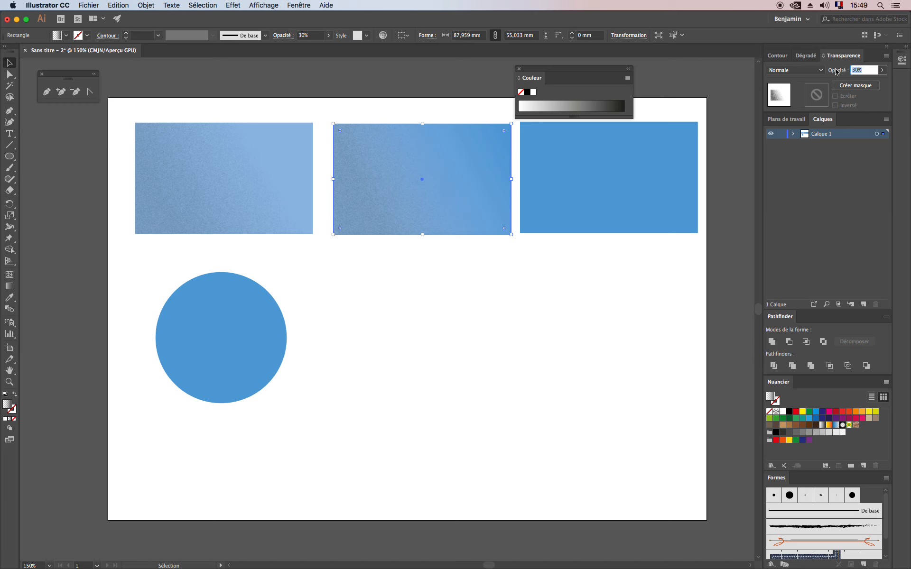
type("20")
key("Return")
left_click(538, 292)
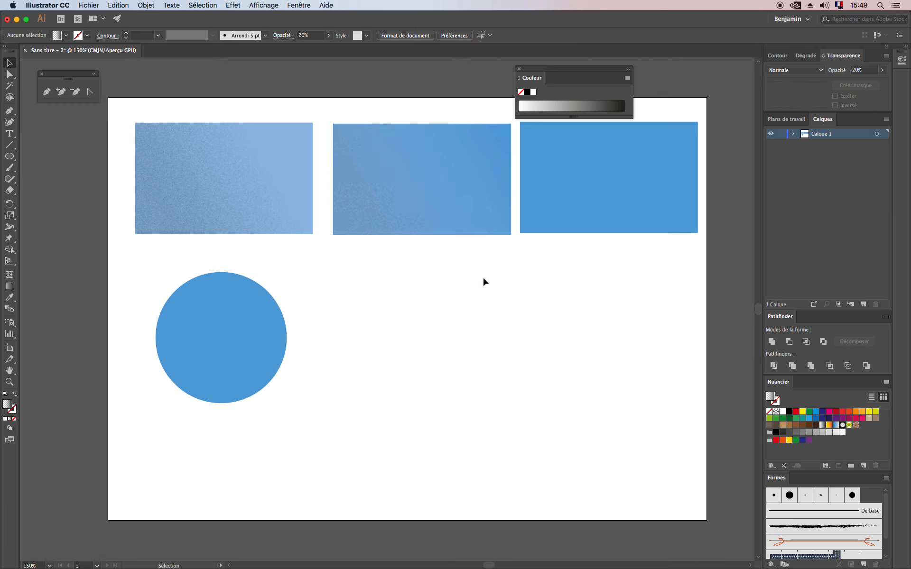
Set the first grainy rectangle's opacity to 20% to match the middle one.
left_click(227, 189)
left_click(859, 69)
type("20")
key("Return")
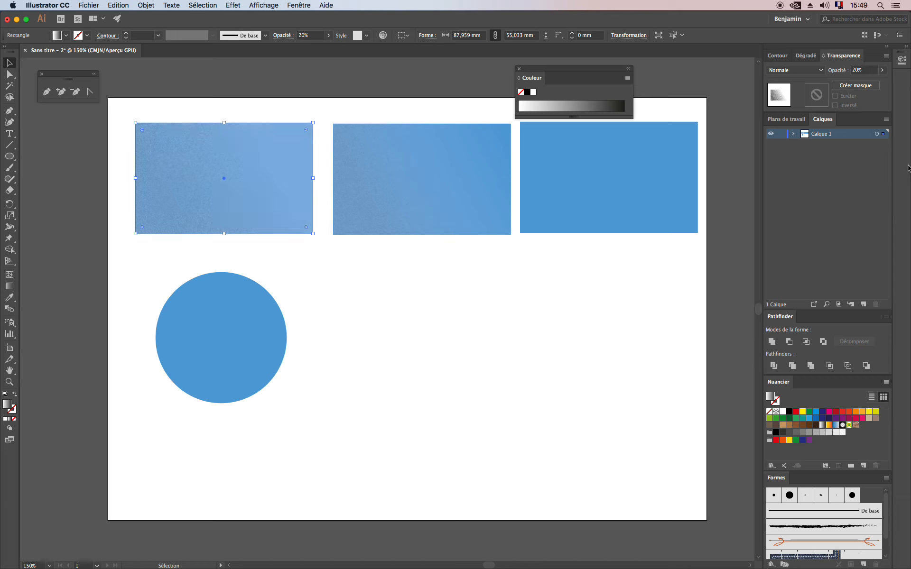
left_click(631, 201)
left_click(413, 214)
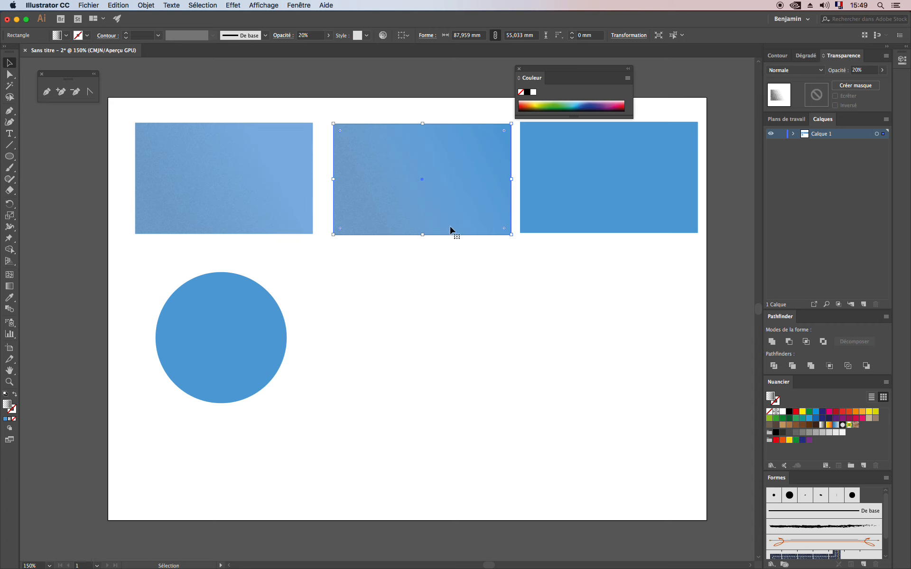
Duplicate the third blue rectangle in place and offset the copy slightly down and to the right of the original.
left_click(624, 204)
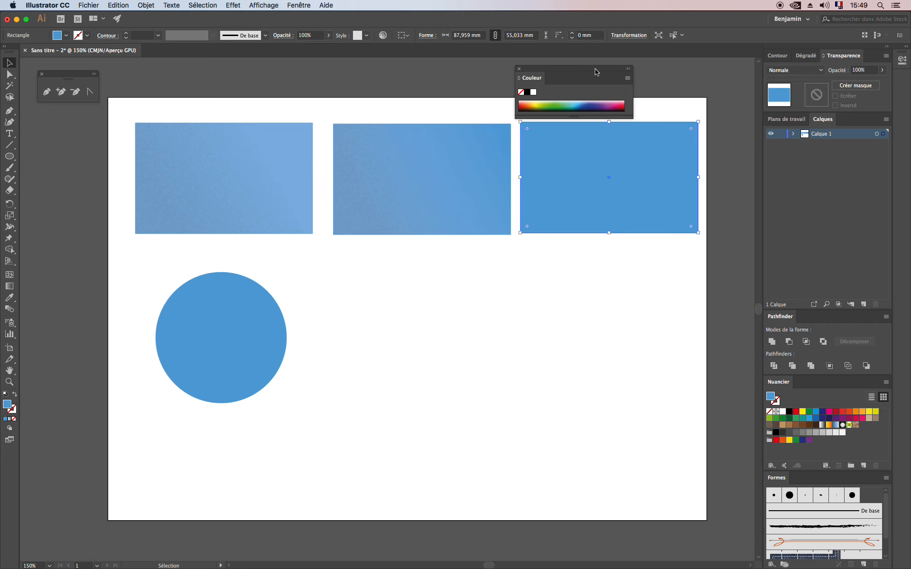
left_click_drag(597, 72, 606, 66)
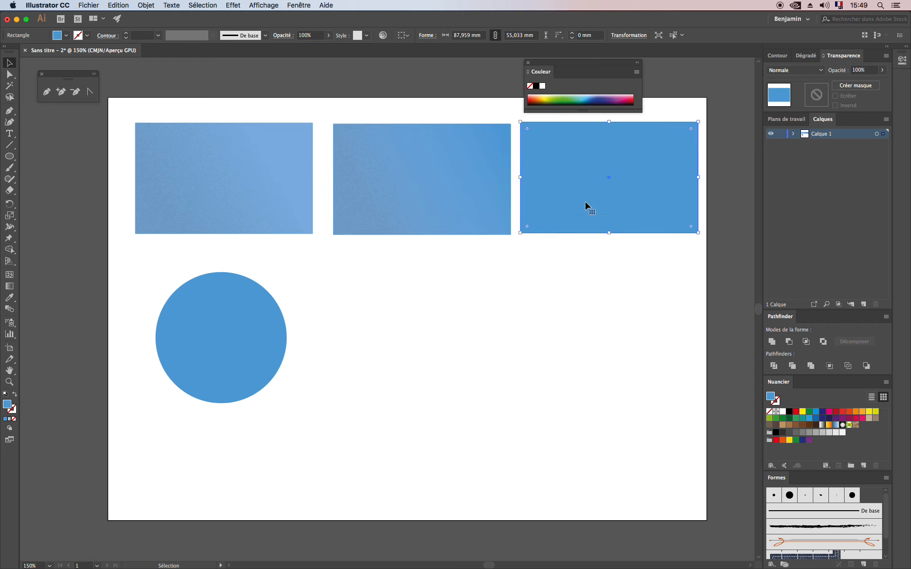
key("a")
key("v")
left_click_drag(657, 189, 667, 202)
key("a")
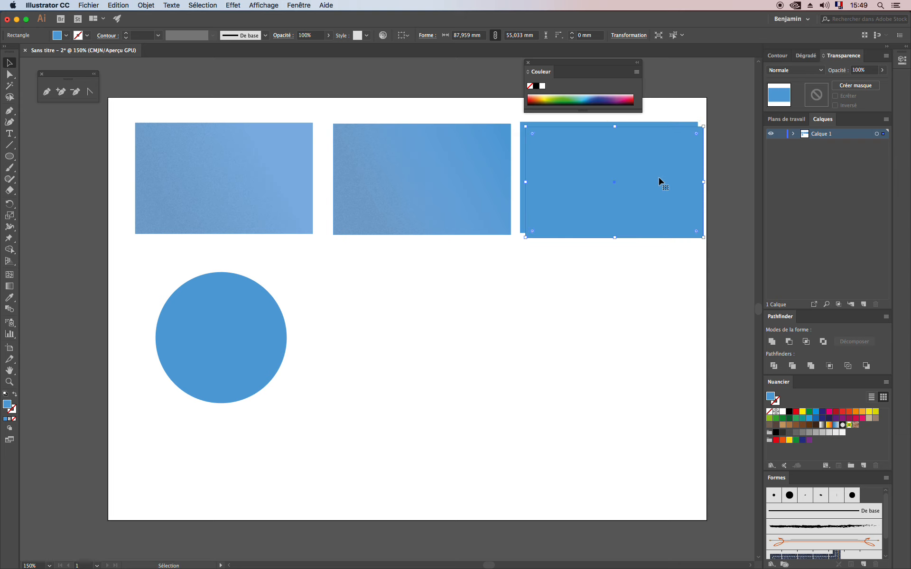
Undo the offset of the third rectangle's copy and fill it with a linear transparent-to-blue gradient.
key("super+z")
key("v")
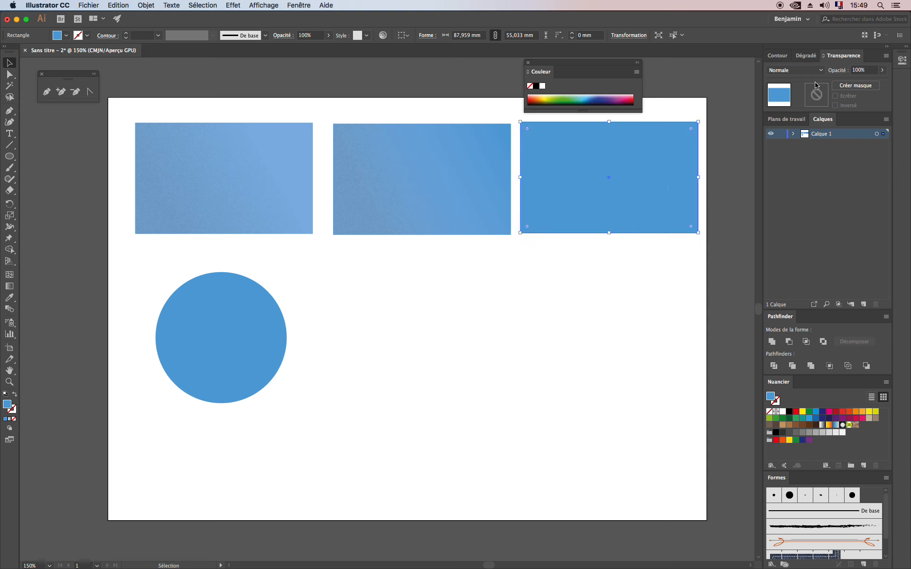
left_click(806, 56)
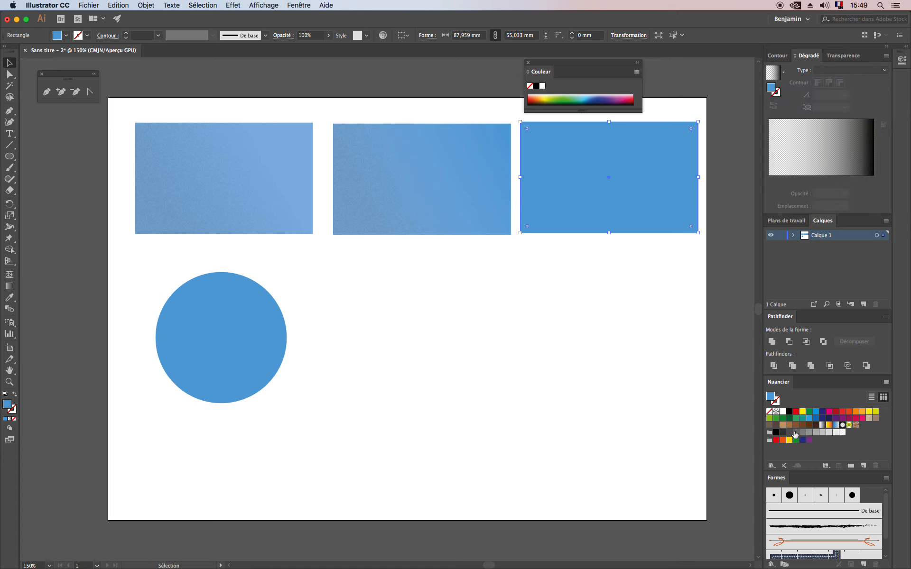
left_click_drag(847, 202, 873, 180)
left_click(860, 179)
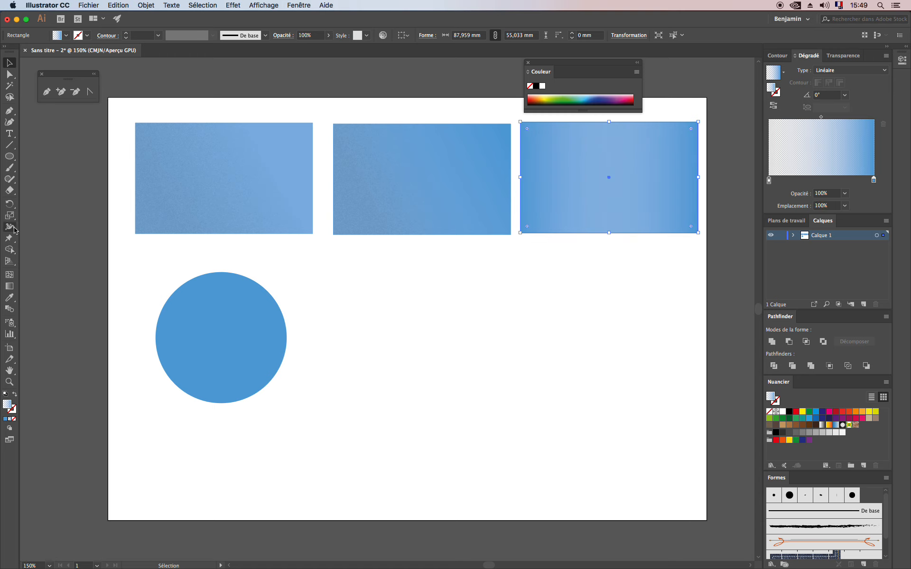
Angle the copy's gradient diagonally at about 30.4° with the Gradient tool, extending just past the rectangle's upper-right corner.
left_click(9, 286)
mouse_move(698, 106)
left_mouse_down()
mouse_move(598, 184)
mouse_move(548, 201)
mouse_move(587, 164)
mouse_move(708, 90)
left_mouse_up()
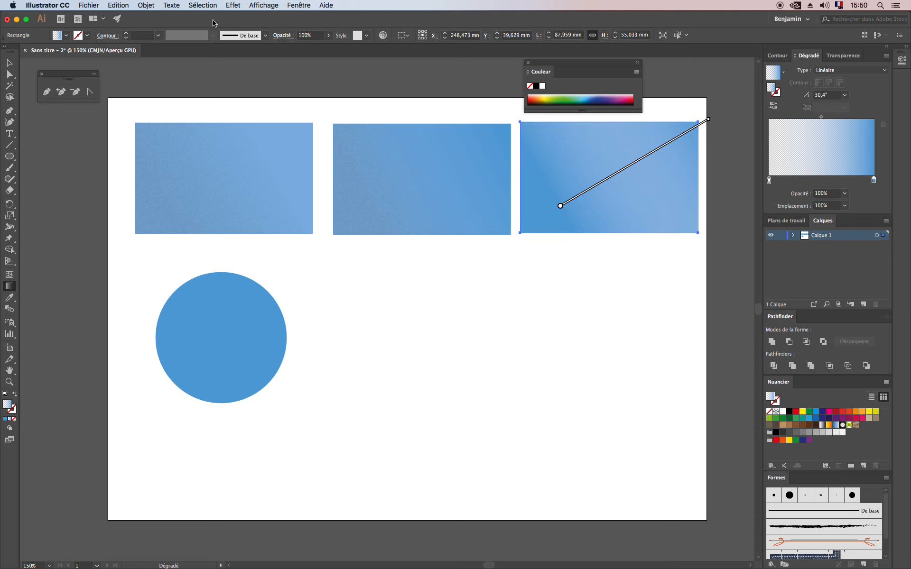
Try the last Grain effect on the third rectangle's angled gradient, inspect it up close and undo it.
left_click(240, 4)
left_click(236, 16)
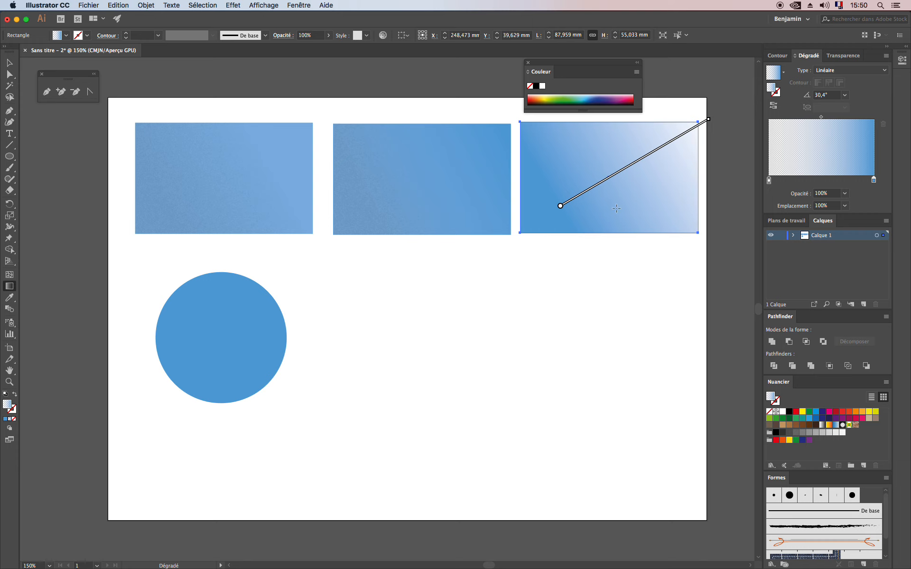
key("super+plus")
key("super+plus")
key("super+plus")
key("super+plus")
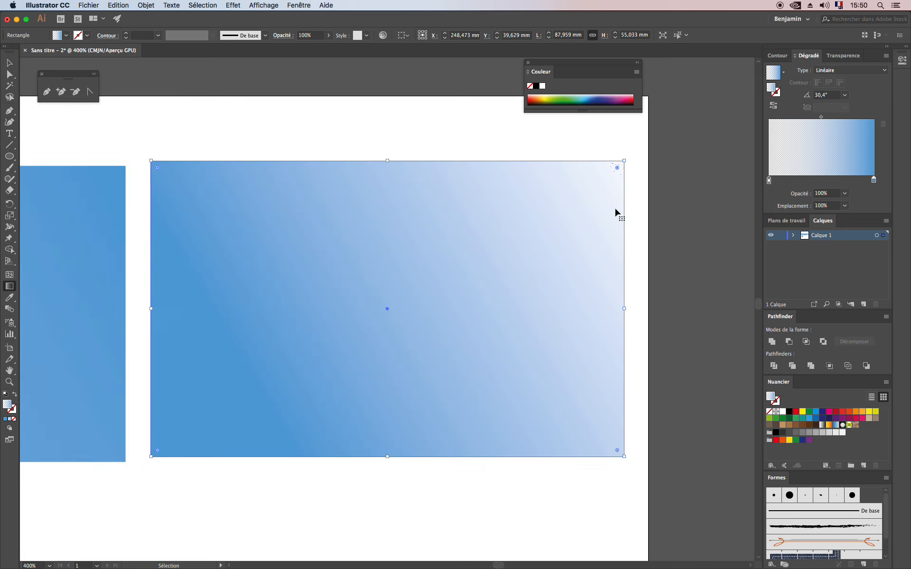
key("super+minus")
key("super+minus")
key("super+minus")
key("super+minus")
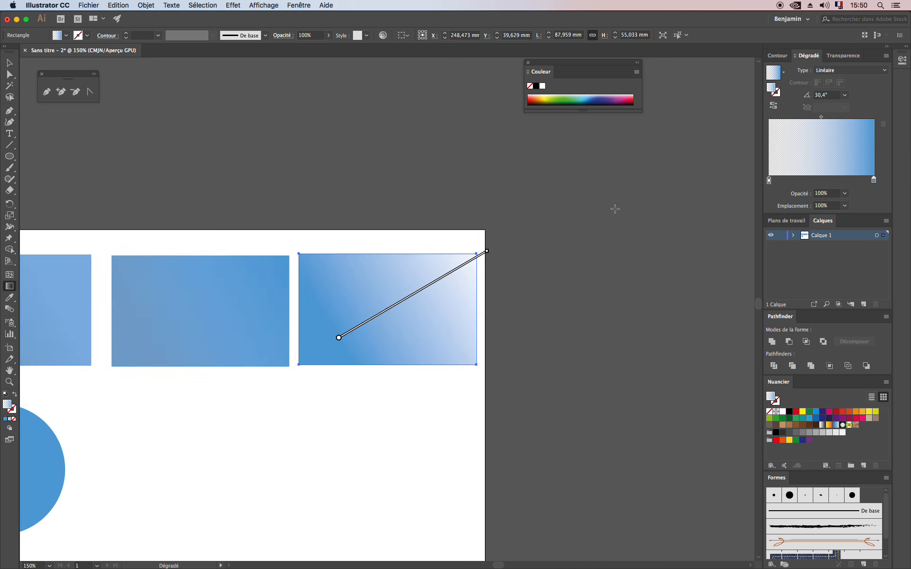
key("super+shift+bracketright")
mouse_move(378, 297)
left_mouse_down()
mouse_move(461, 236)
mouse_move(536, 243)
left_mouse_up()
key("g")
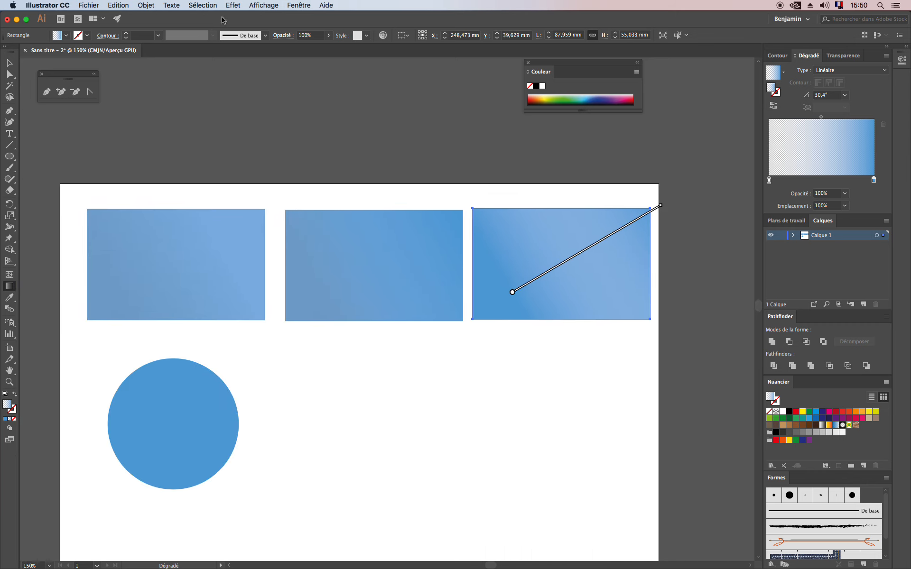
Apply the Grain texture effect to the third rectangle's gradient with type Pointillé, intensity 79 and contrast 62.
left_click(233, 4)
mouse_move(289, 241)
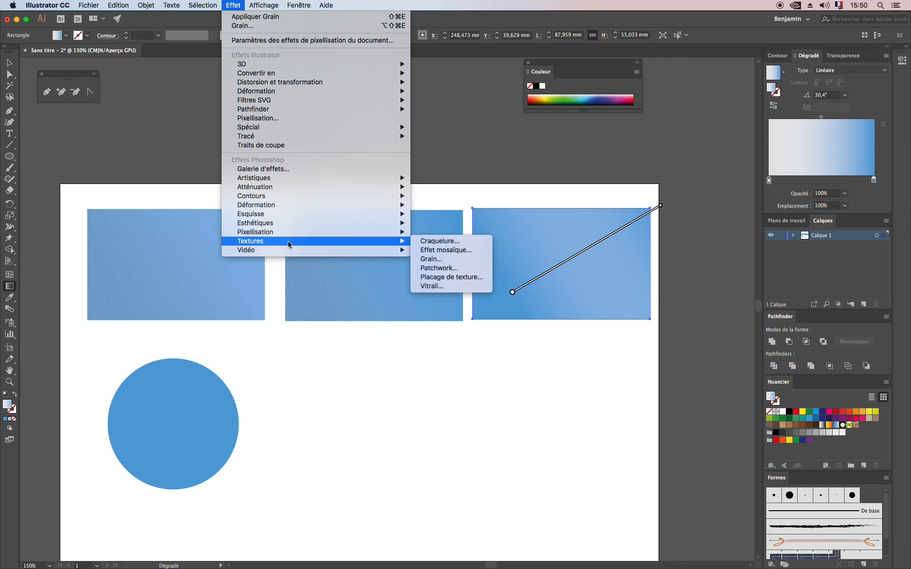
left_click(469, 259)
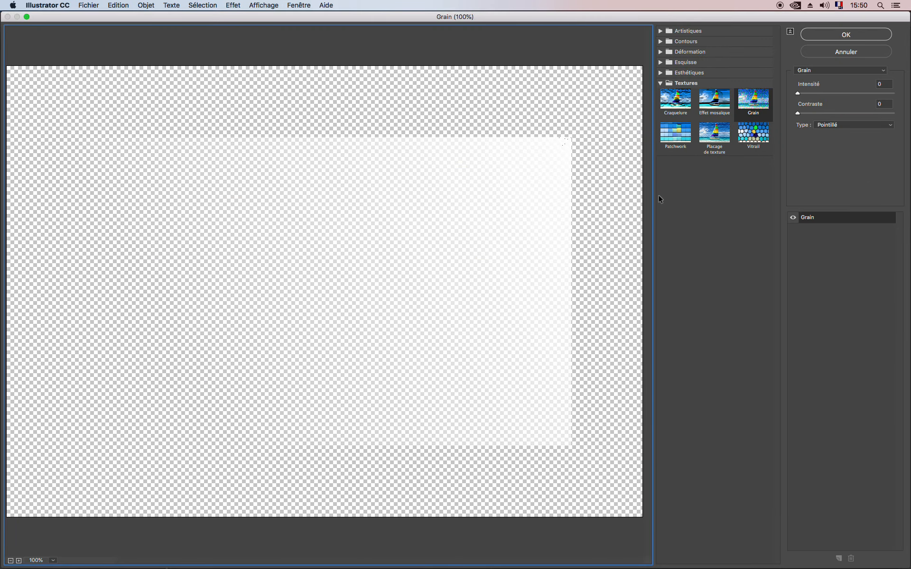
left_click(856, 35)
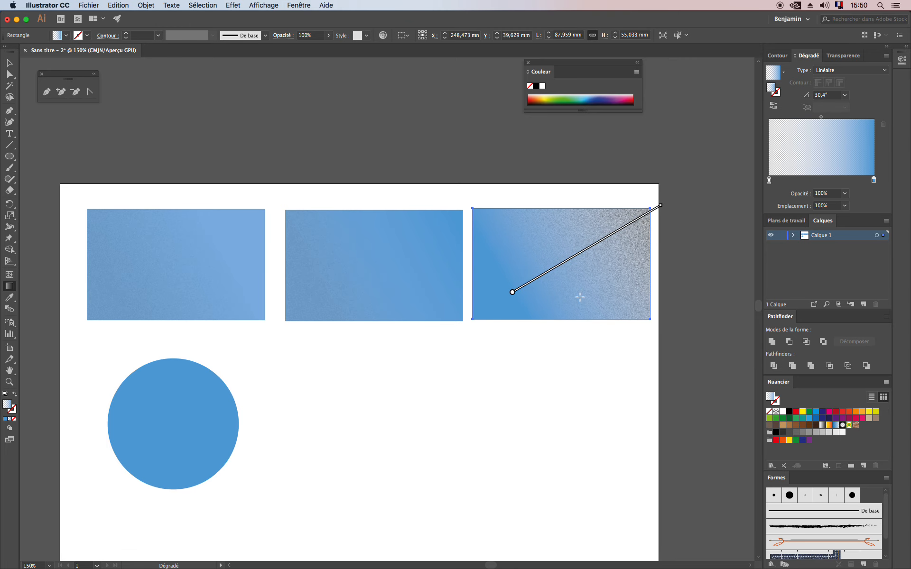
Reverse the third rectangle's grainy gradient and adjust both its ends, setting its angle to about -152°.
left_click_drag(653, 177, 508, 300)
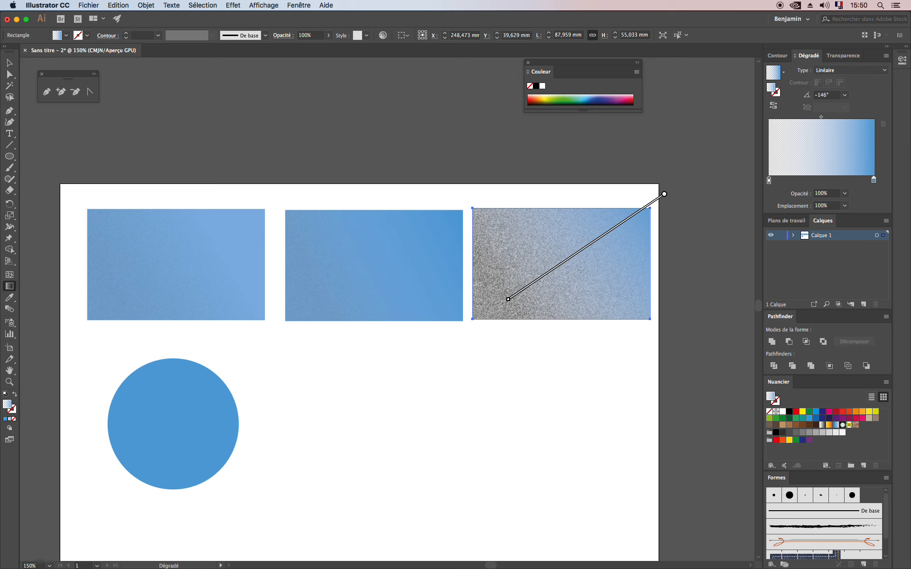
mouse_move(663, 195)
left_mouse_down()
mouse_move(647, 209)
mouse_move(664, 185)
mouse_move(653, 203)
left_mouse_up()
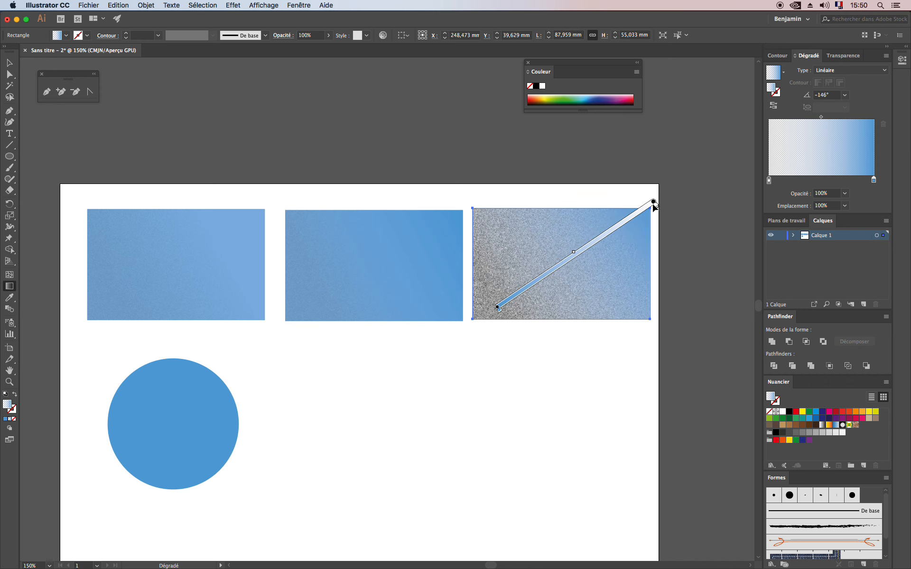
mouse_move(494, 306)
left_mouse_down()
mouse_move(661, 189)
mouse_move(665, 199)
mouse_move(490, 299)
mouse_move(501, 295)
left_mouse_up()
mouse_move(625, 221)
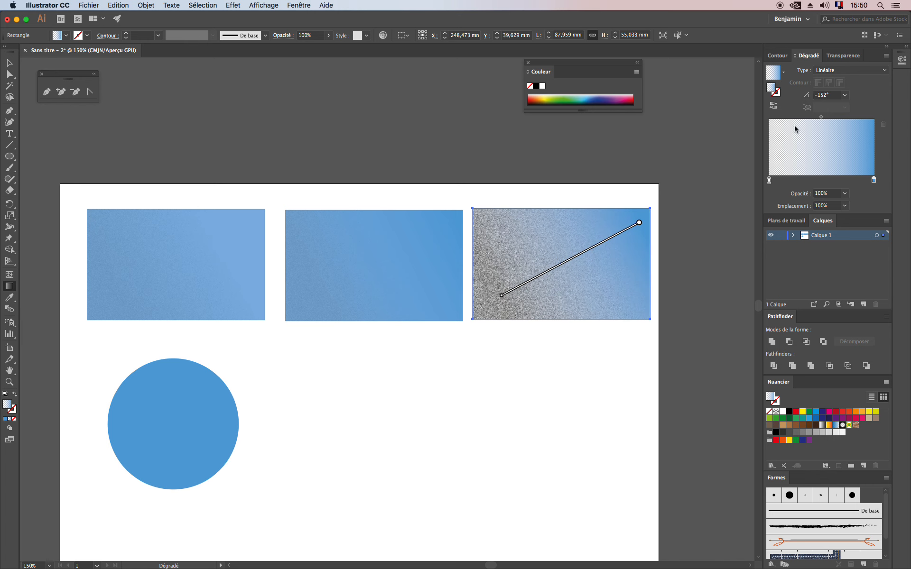
Set the third grainy rectangle's opacity to 20% and deselect it.
left_click(844, 57)
left_click(862, 70)
type("30")
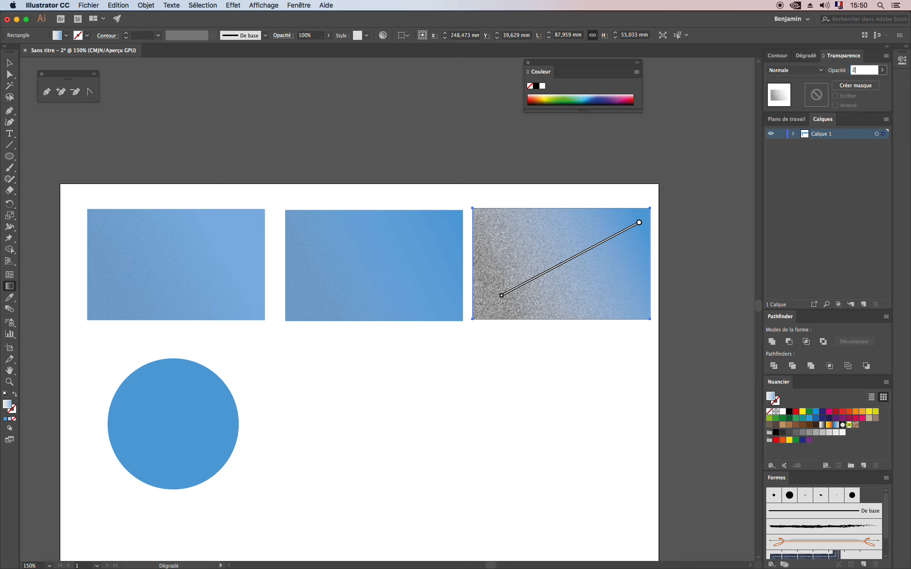
key("Return")
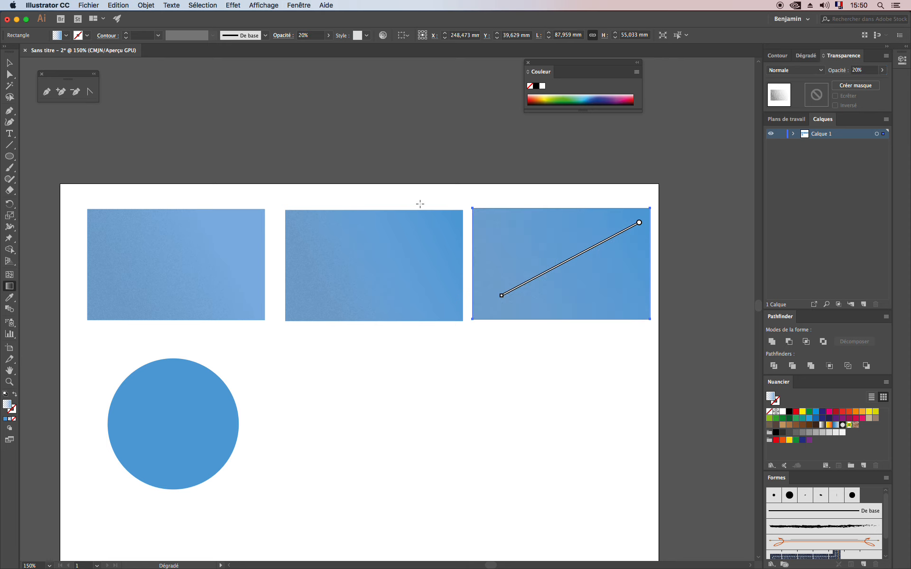
key("v")
left_click(658, 307)
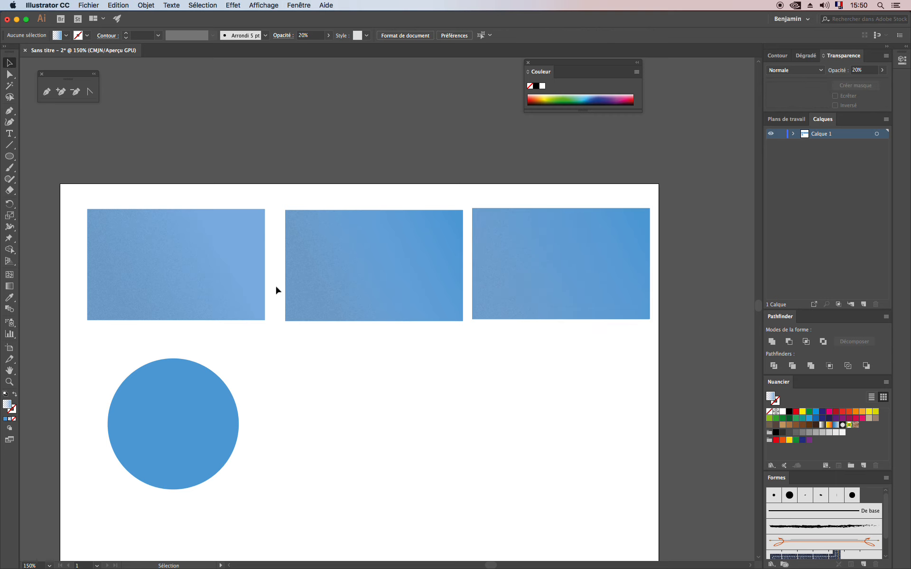
Shift the grainy overlays of the three rectangles slightly up and to the right to expose the flat shapes beneath.
left_click(599, 282)
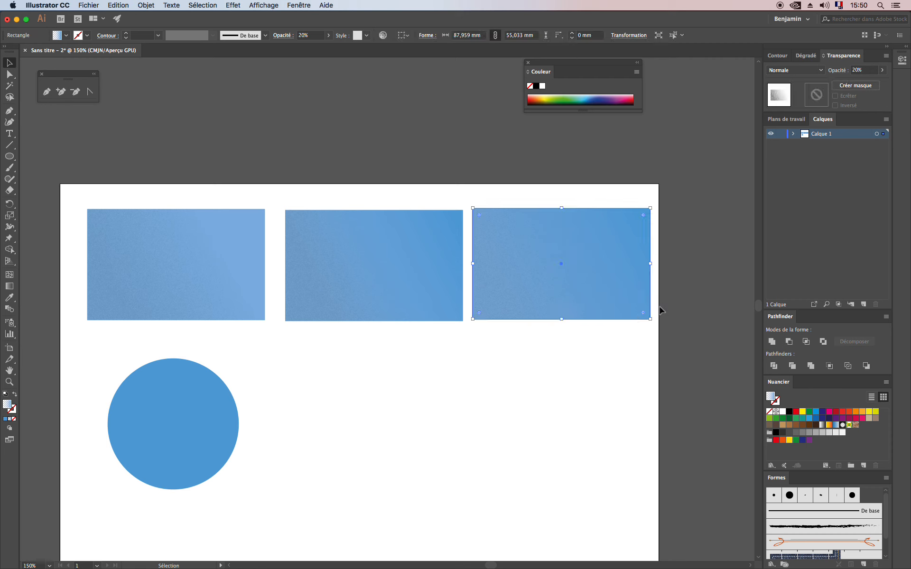
left_click_drag(528, 269, 541, 250)
left_click(363, 275)
left_click_drag(342, 274, 351, 248)
left_click(130, 267)
left_click_drag(130, 267, 137, 246)
left_click(539, 256)
Undo the overlay shifts and the third rectangle's edits back to its horizontal transparent-to-blue gradient.
key("ctrl+z")
key("ctrl+z")
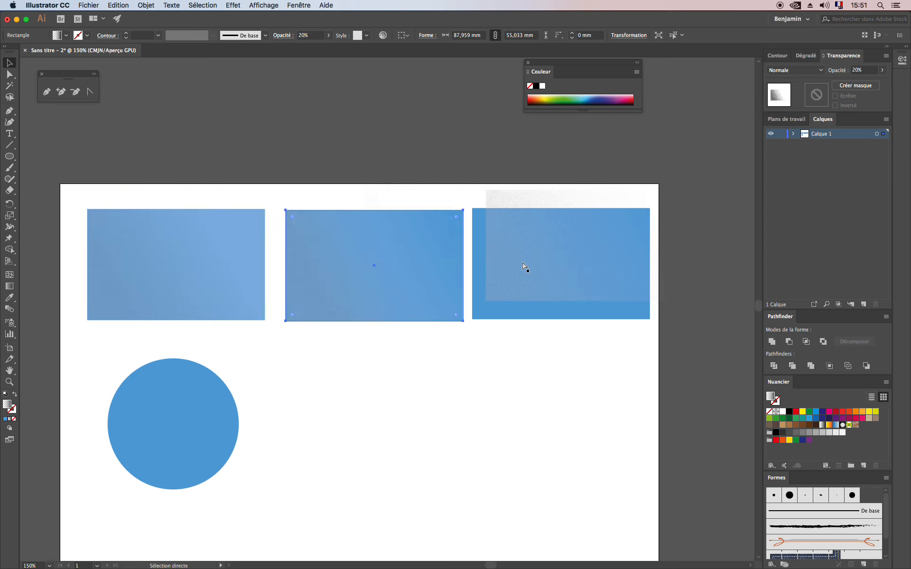
key("super+z")
key("super+z")
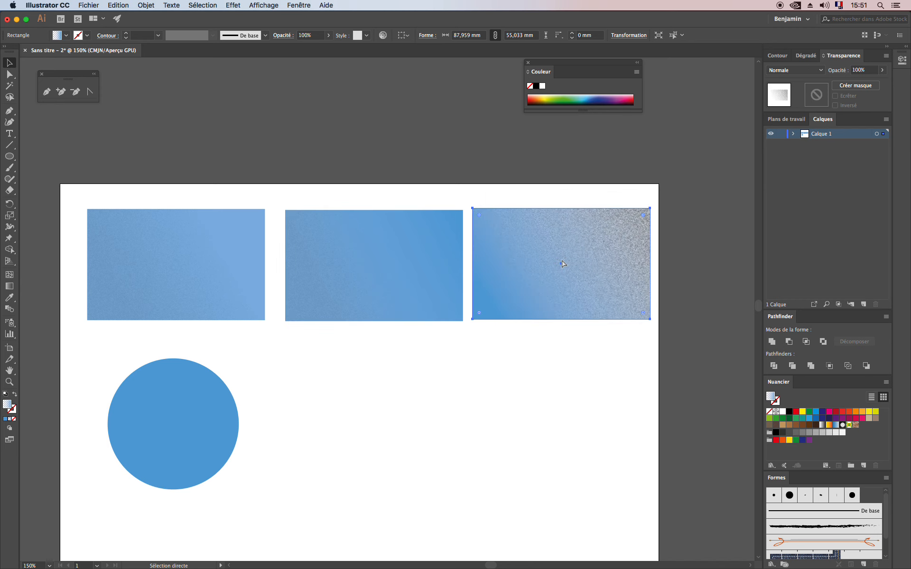
key("super+z")
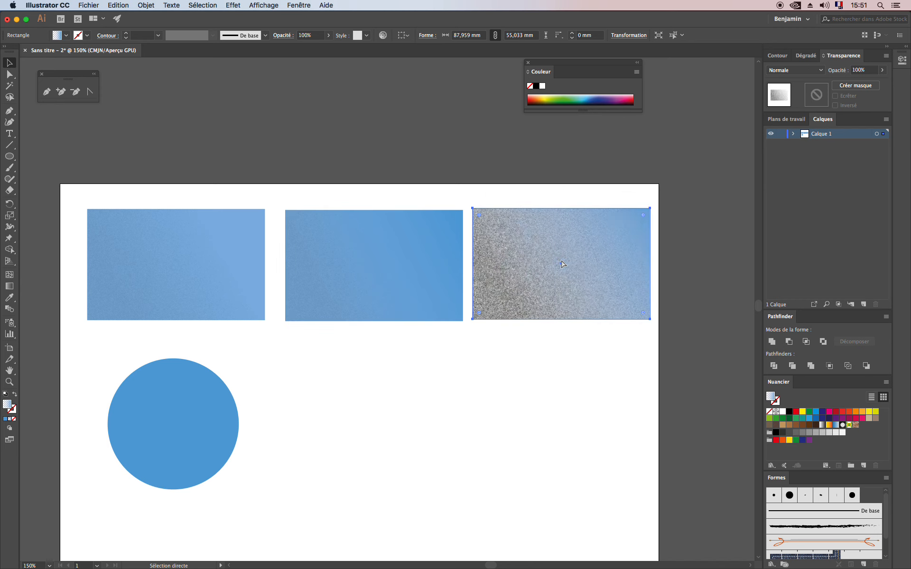
key("super+z")
key("super+z")
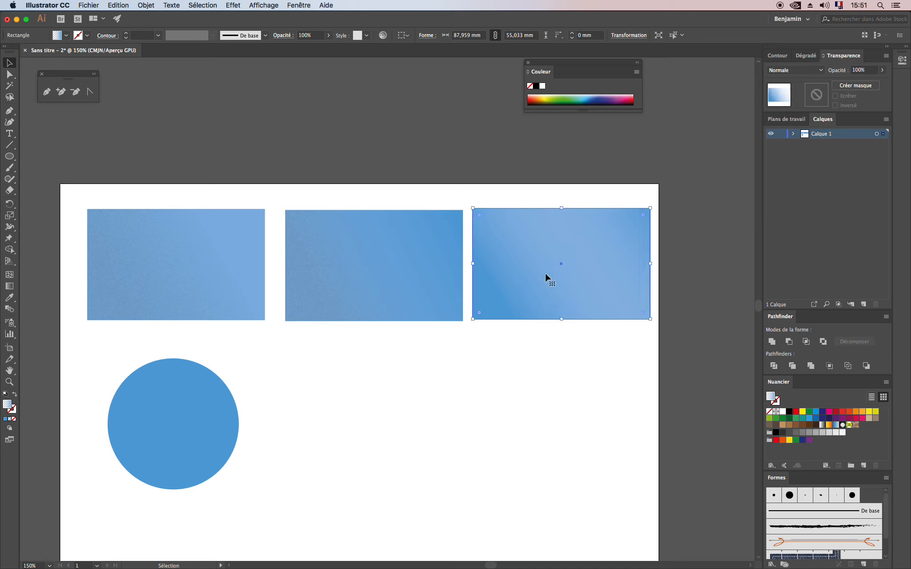
key("super+z")
key("v")
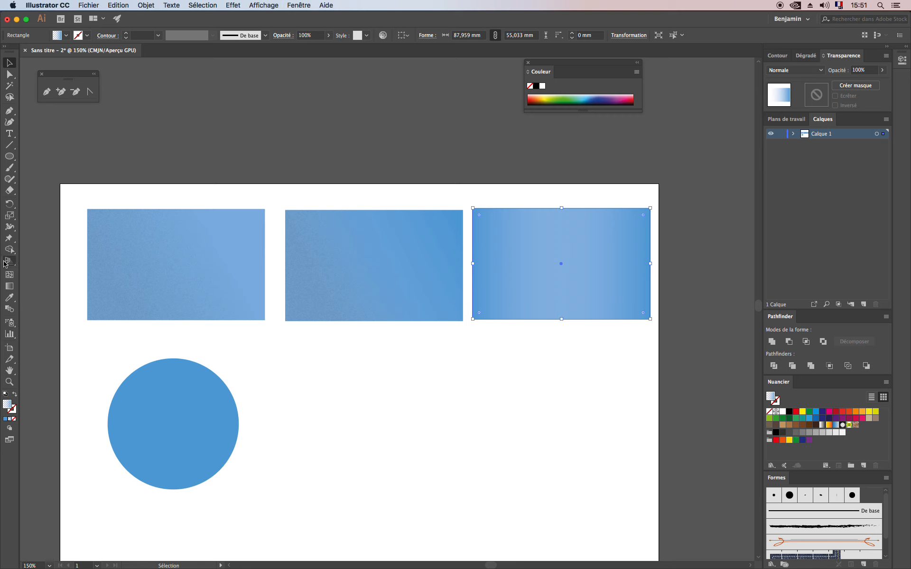
Angle the third rectangle's gradient diagonally so the blue end sits just inside its upper-right corner.
left_click(9, 286)
mouse_move(656, 191)
left_mouse_down()
mouse_move(479, 271)
mouse_move(608, 214)
mouse_move(677, 204)
left_mouse_up()
left_click_drag(511, 265, 620, 201)
left_click_drag(620, 200, 632, 221)
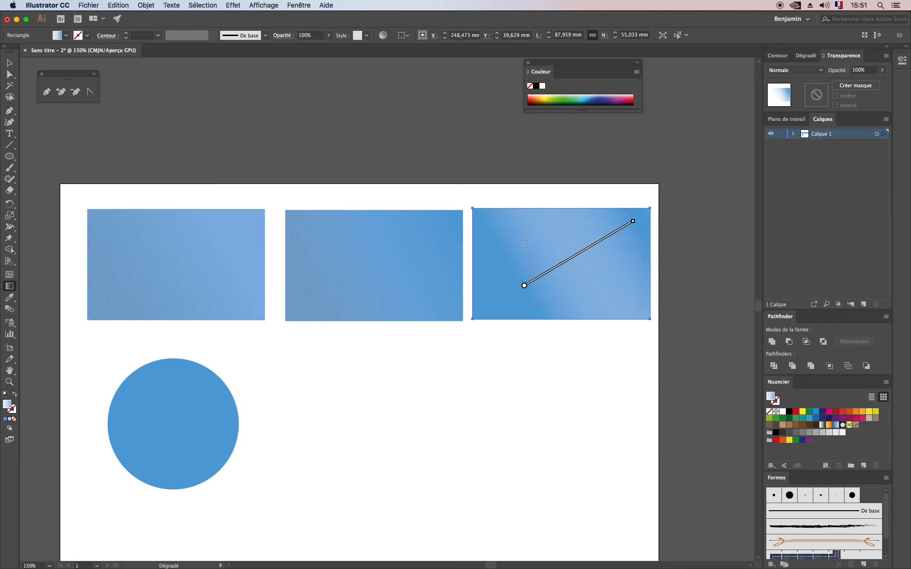
Open the Grain effect for the third rectangle and try the types Dilaté, Contrasté and Touffu, ending with Léger.
left_click(233, 5)
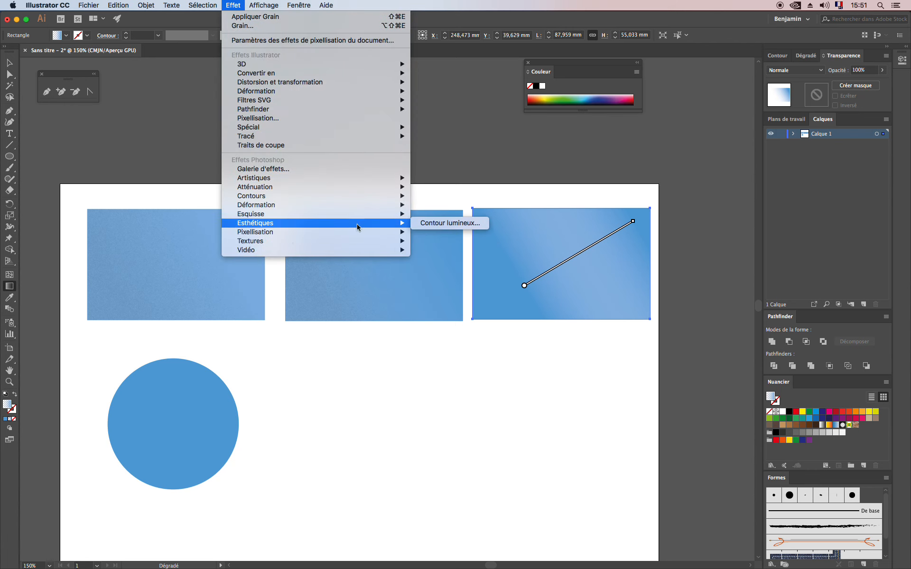
mouse_move(354, 239)
left_click(431, 259)
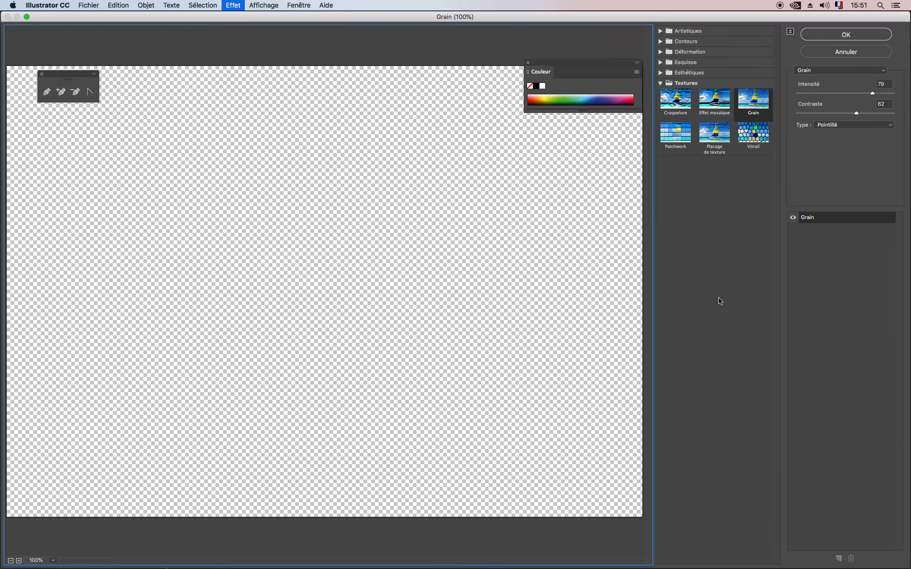
left_click(847, 126)
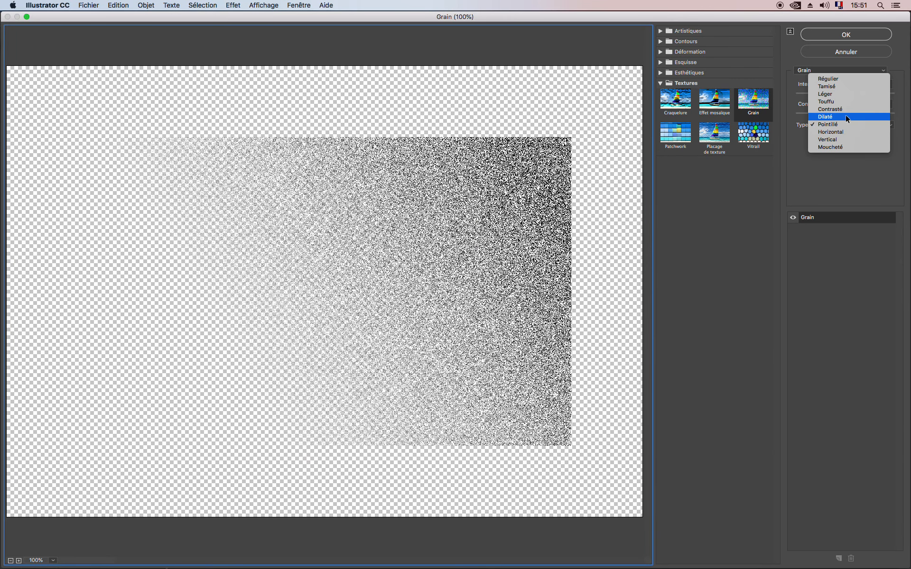
left_click(846, 116)
left_click(839, 124)
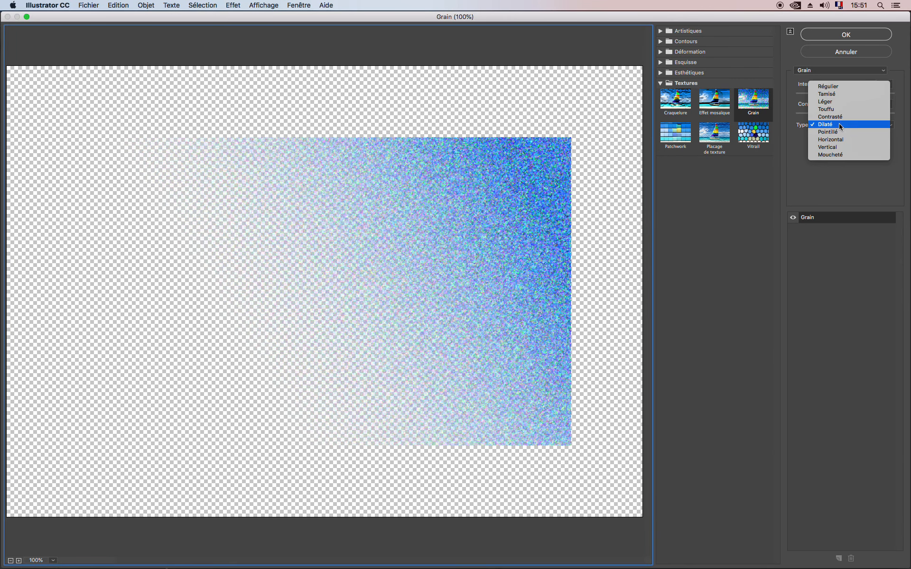
left_click(839, 116)
left_click(841, 124)
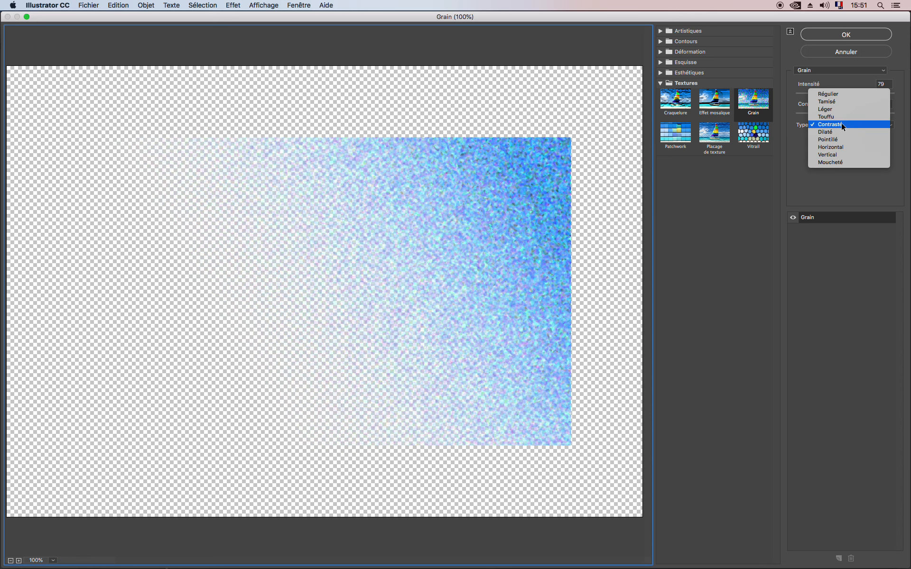
left_click(840, 117)
left_click(841, 125)
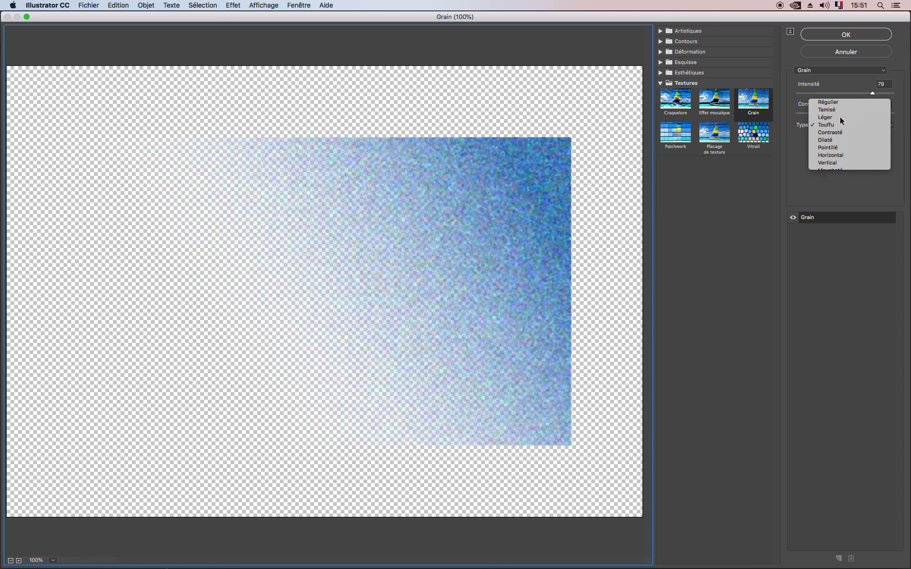
left_click(838, 117)
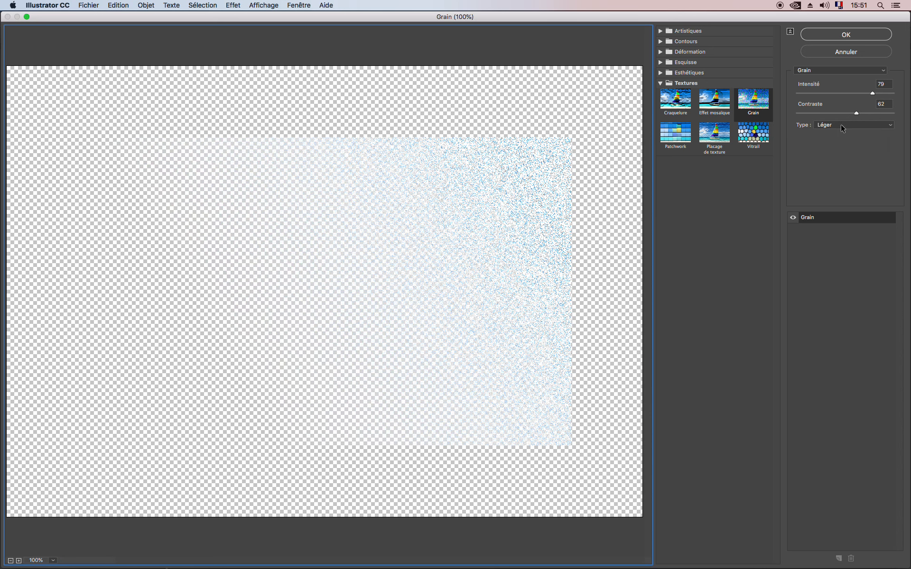
left_click(841, 122)
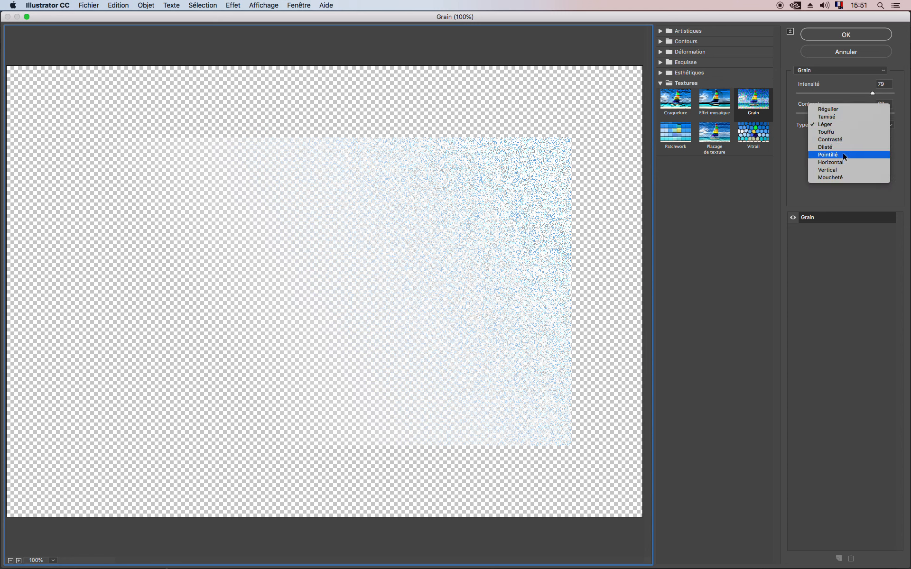
Set the Grain intensity to 31 and contrast to 34 and apply the effect to the third rectangle.
left_click(845, 36)
left_click_drag(855, 93, 864, 113)
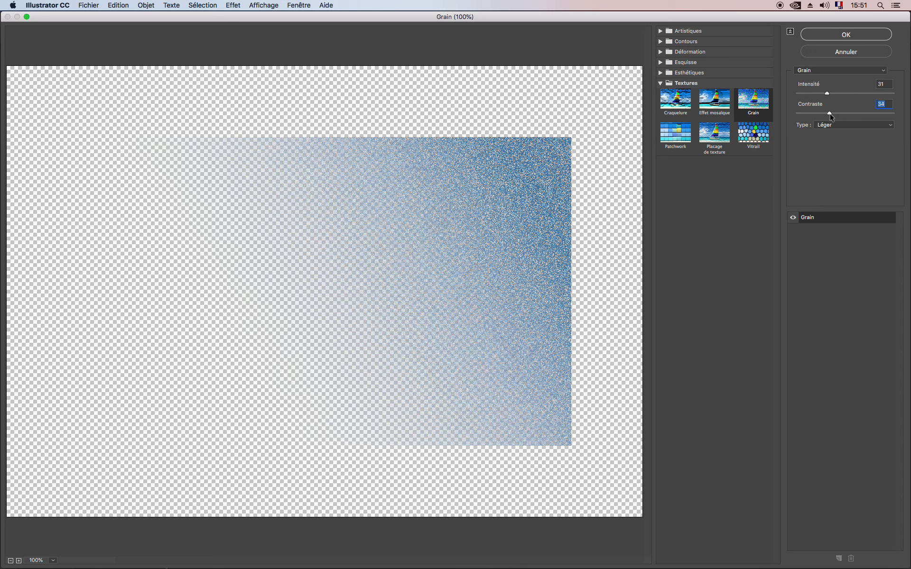
left_click(847, 34)
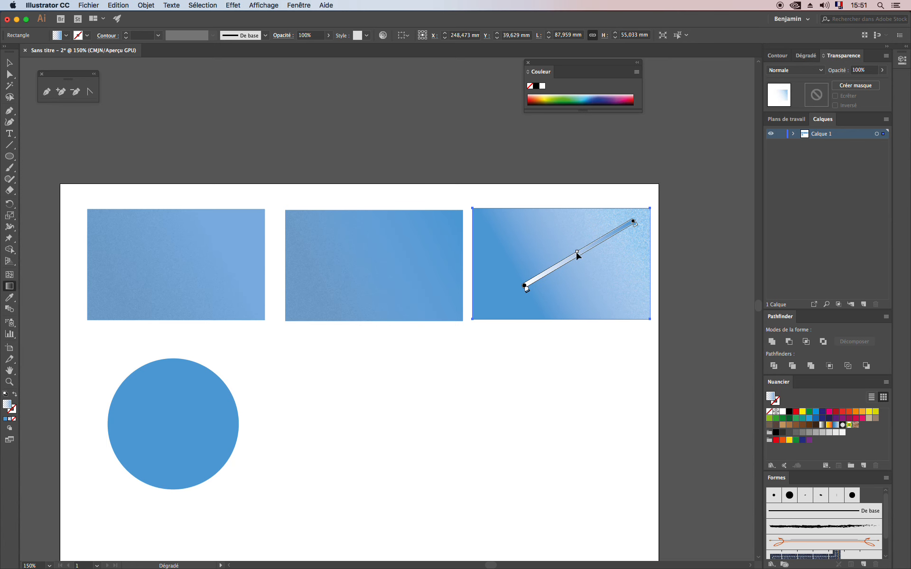
Shift the third rectangle's grainy overlay to compare it with the flat base, and place it back over the base.
left_click(10, 62)
left_click_drag(599, 236, 621, 254)
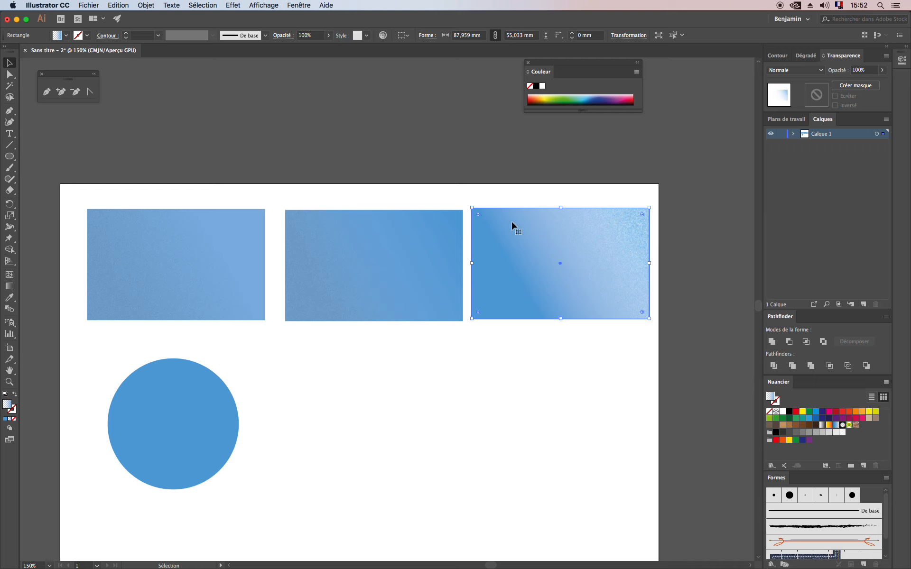
Move the third rectangle's grainy overlay below its flat base to compare the two, and undo the move.
left_click(636, 417)
left_click_drag(607, 247, 563, 398)
mouse_move(624, 249)
left_mouse_down()
mouse_move(617, 279)
mouse_move(621, 255)
left_mouse_up()
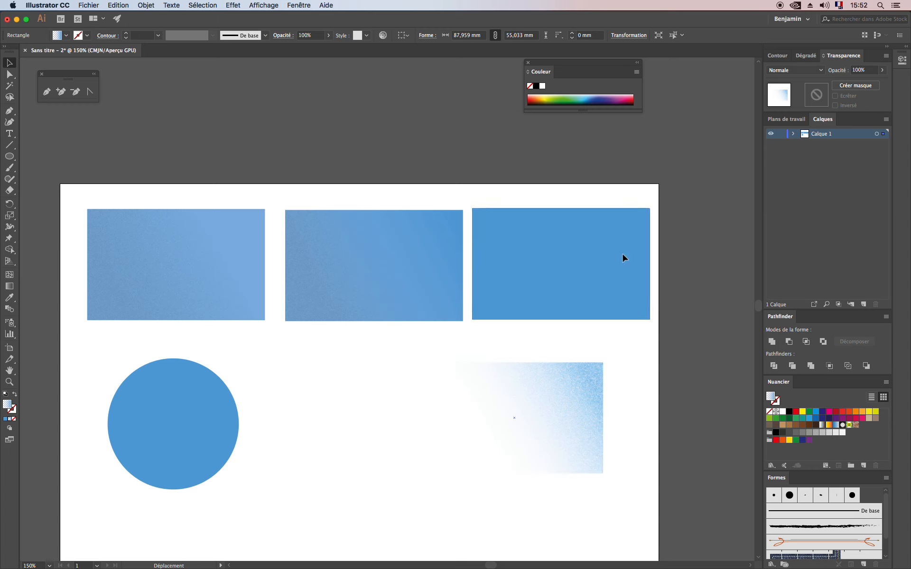
key("ctrl+z")
left_click(380, 280)
mouse_move(387, 259)
left_mouse_down()
mouse_move(386, 244)
mouse_move(393, 266)
left_mouse_up()
left_click(590, 306)
Move the blue circle to the space beneath the second rectangle.
left_click(211, 467)
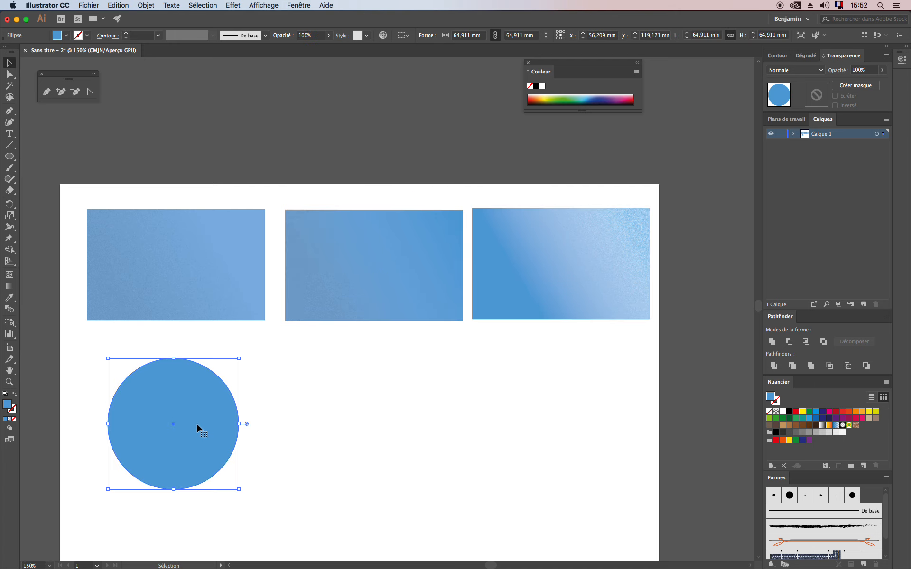
left_click_drag(153, 407, 354, 402)
left_click(535, 280)
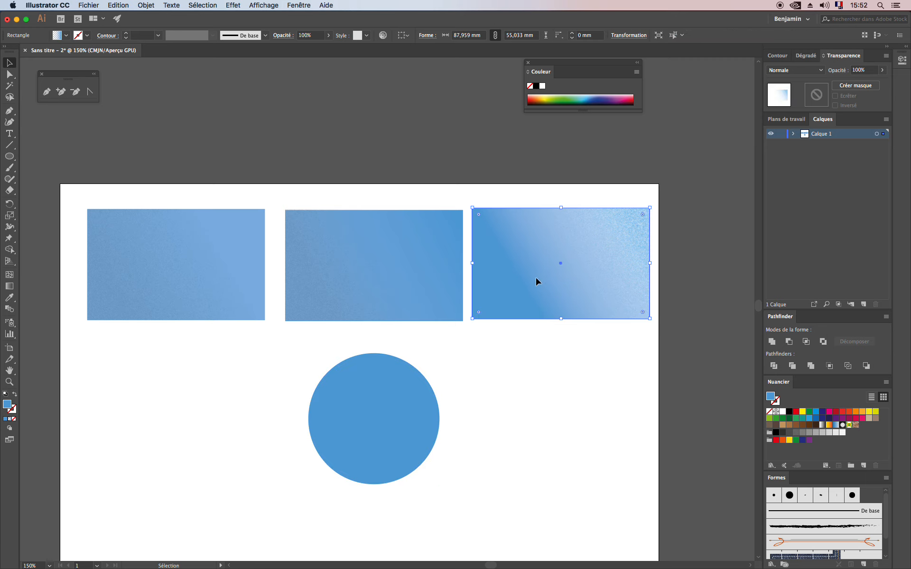
Duplicate the blue circle in place and fill the copy with a linear gradient from transparent to black.
left_click(368, 445)
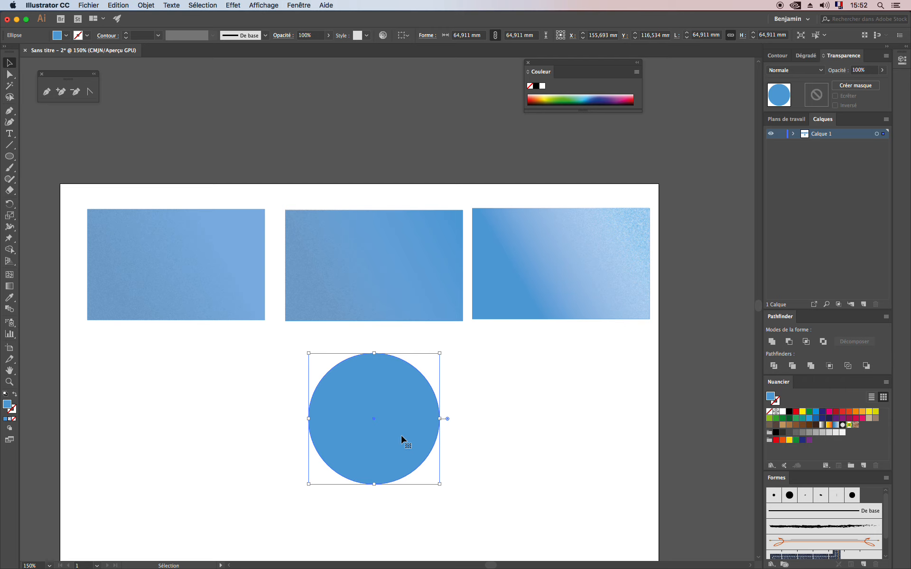
key("a")
key("v")
left_click(808, 56)
left_click(835, 174)
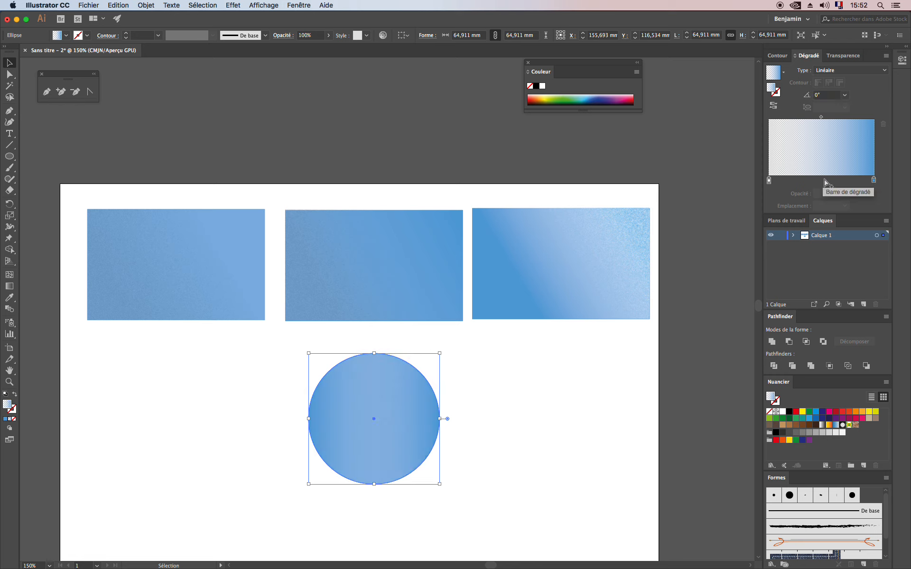
left_click_drag(847, 206, 873, 180)
left_click(856, 181)
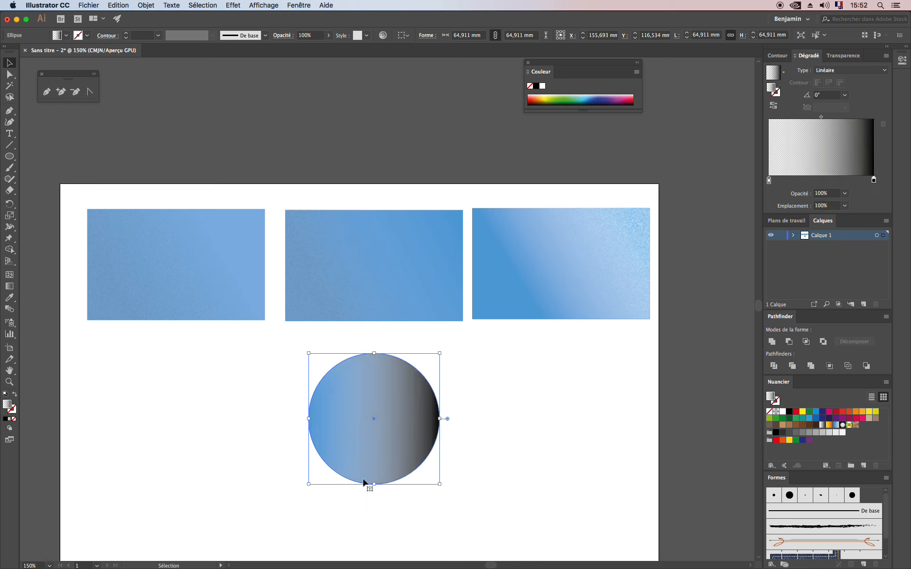
Change the circle copy's gradient to Radial, with its transparent centre near the upper left and its black end beyond the circle's right edge.
left_click(849, 70)
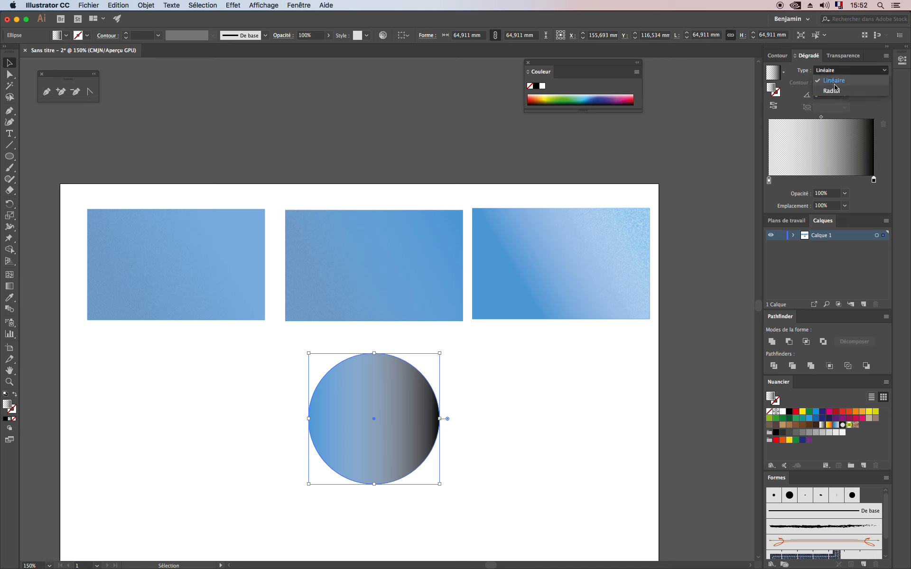
left_click(828, 85)
key("g")
mouse_move(439, 419)
left_mouse_down()
mouse_move(463, 403)
mouse_move(457, 399)
left_mouse_up()
left_click_drag(360, 384, 424, 370)
mouse_move(361, 374)
left_mouse_down()
mouse_move(449, 387)
mouse_move(464, 376)
left_mouse_up()
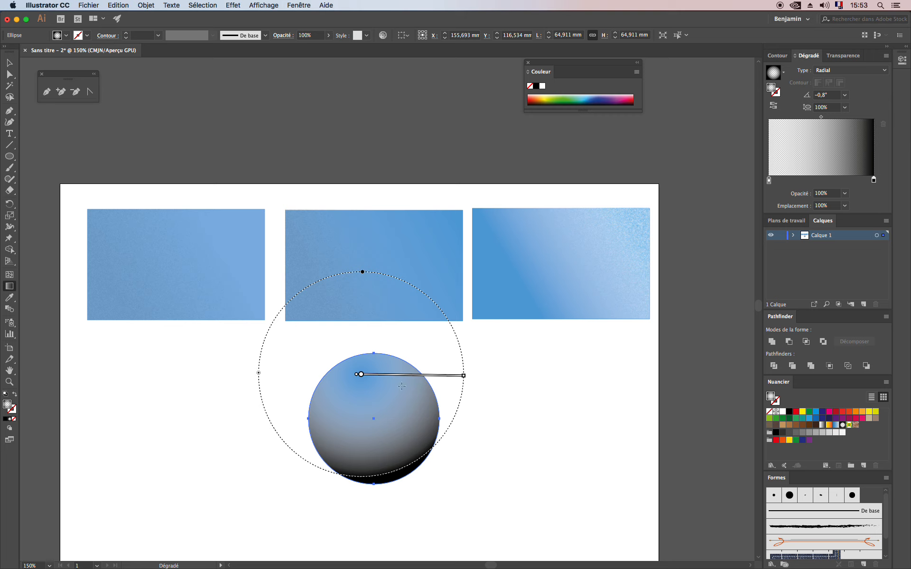
mouse_move(363, 388)
left_mouse_down()
mouse_move(471, 394)
mouse_move(463, 389)
left_mouse_up()
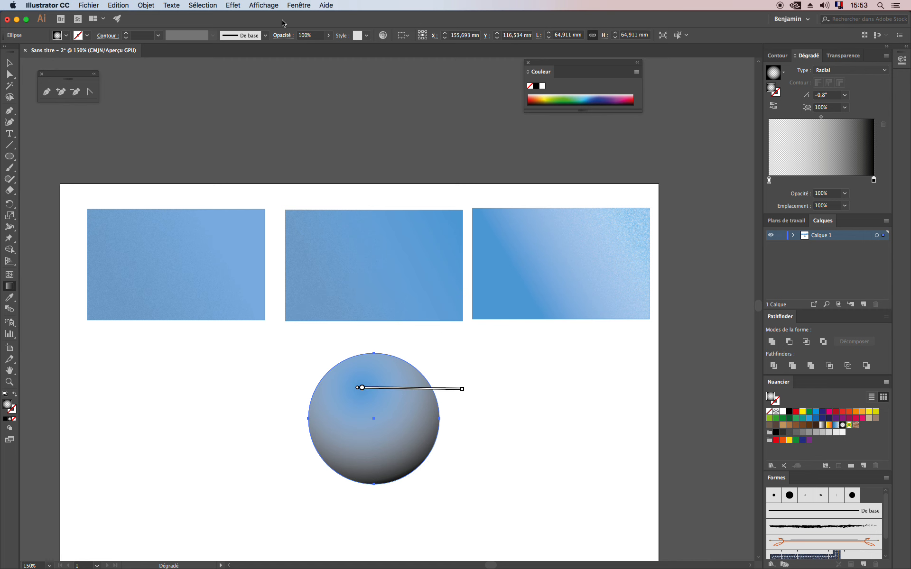
Open the Grain effect for the circle copy and set the grain type to Pointillé.
left_click(239, 5)
mouse_move(292, 242)
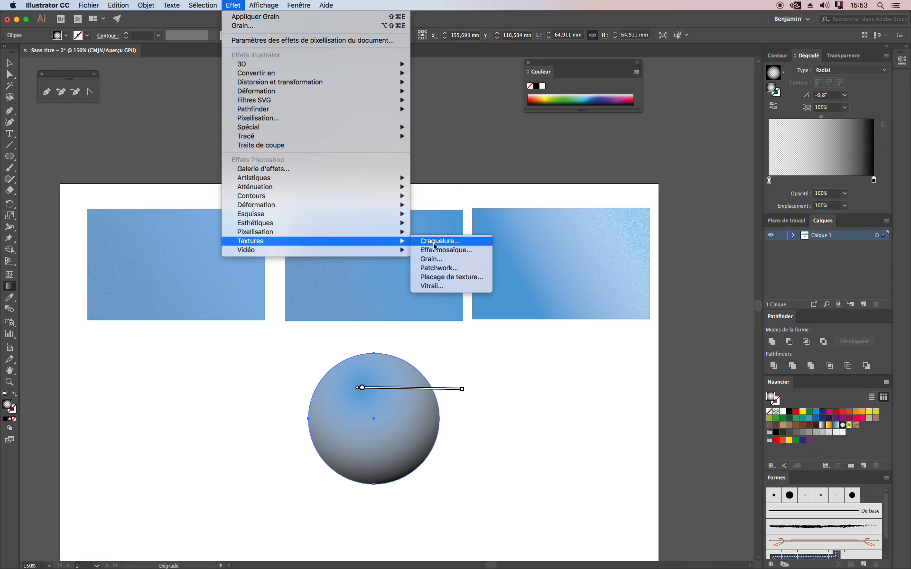
left_click(439, 260)
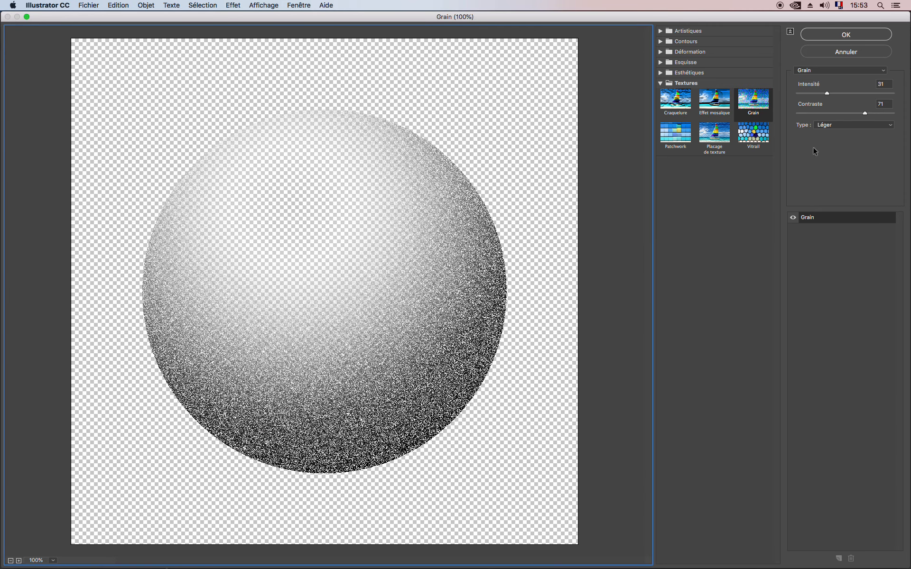
left_click(846, 126)
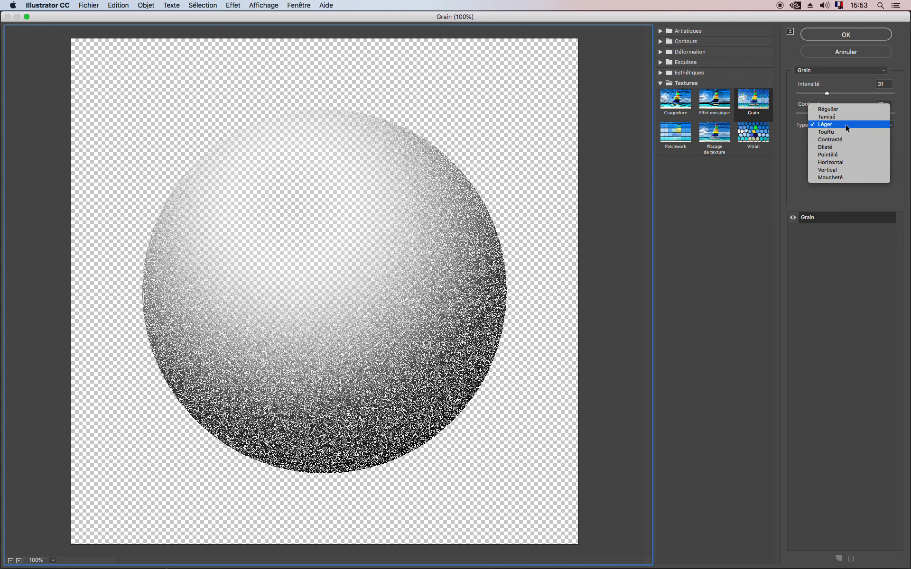
left_click(846, 153)
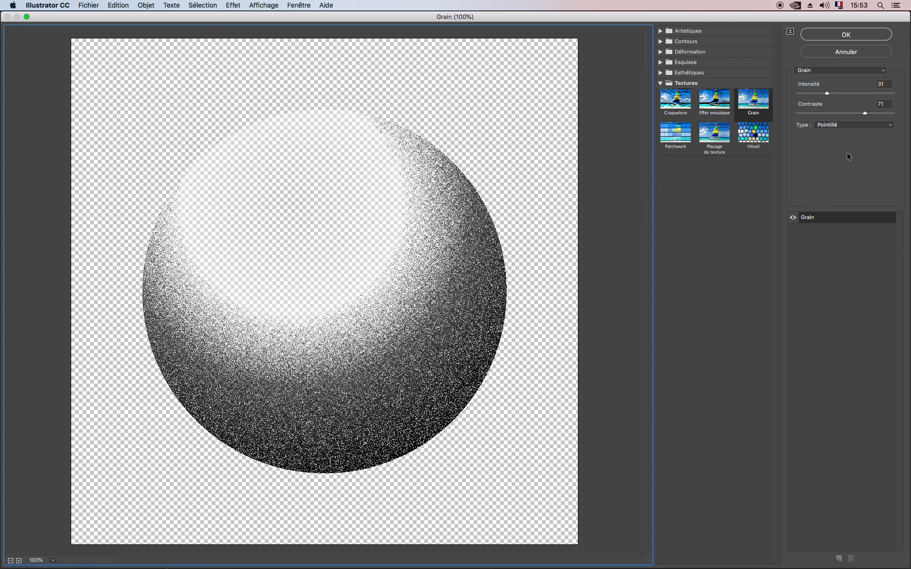
left_click(841, 125)
left_click(841, 125)
Set the Grain intensity to 40 and contrast to 21 and apply the effect to the circle copy.
left_click_drag(835, 94, 827, 94)
left_click_drag(845, 114, 835, 94)
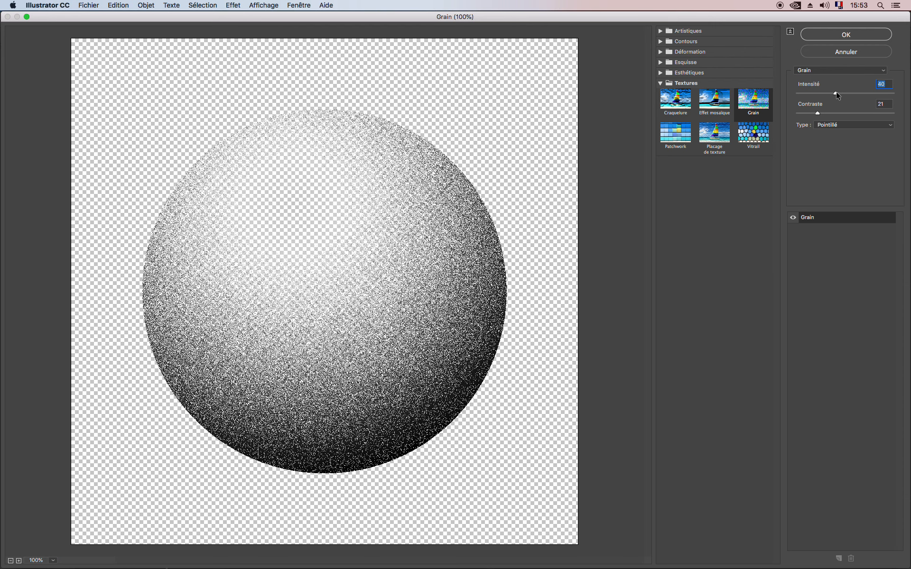
left_click(853, 35)
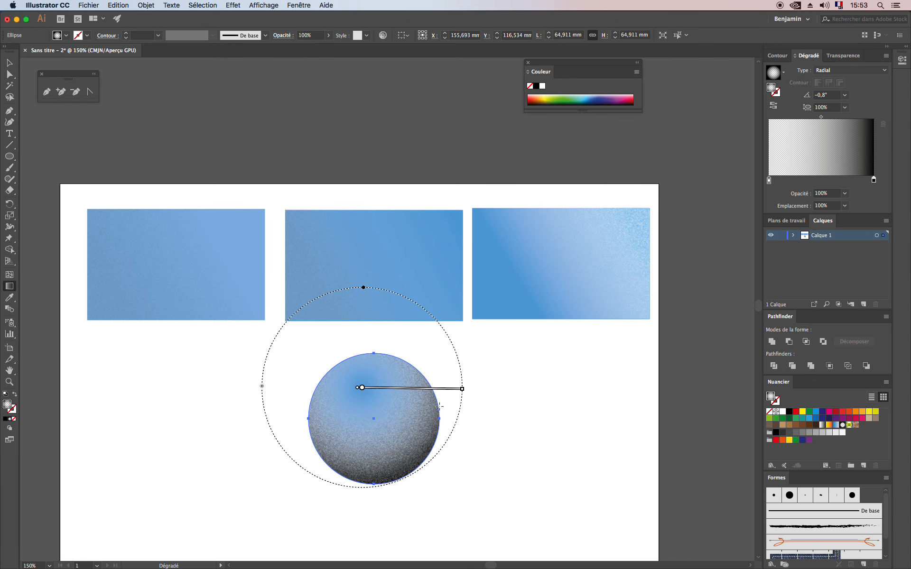
Try opacities of 20%, 30% and 80% on the circle's grainy overlay.
left_click(843, 56)
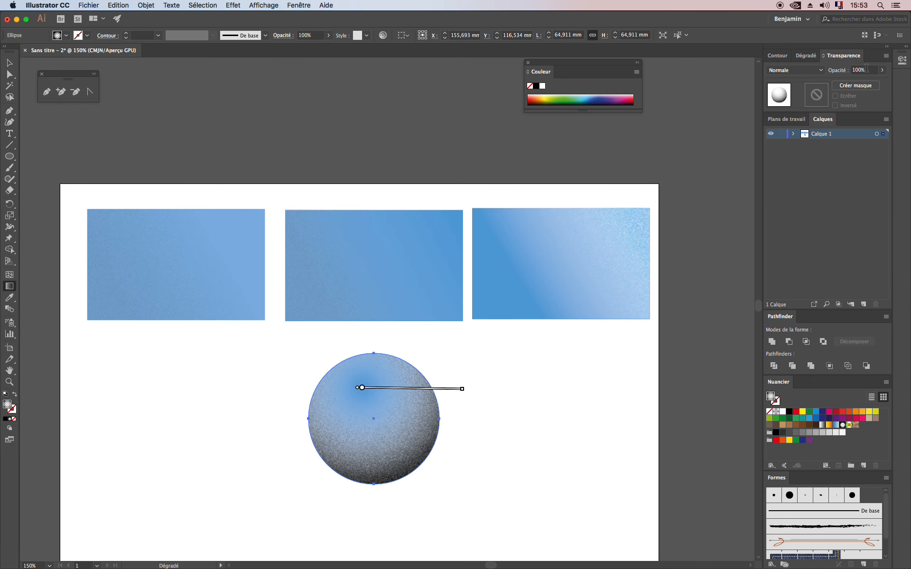
left_click(866, 68)
type("20")
key("Return")
left_click(838, 70)
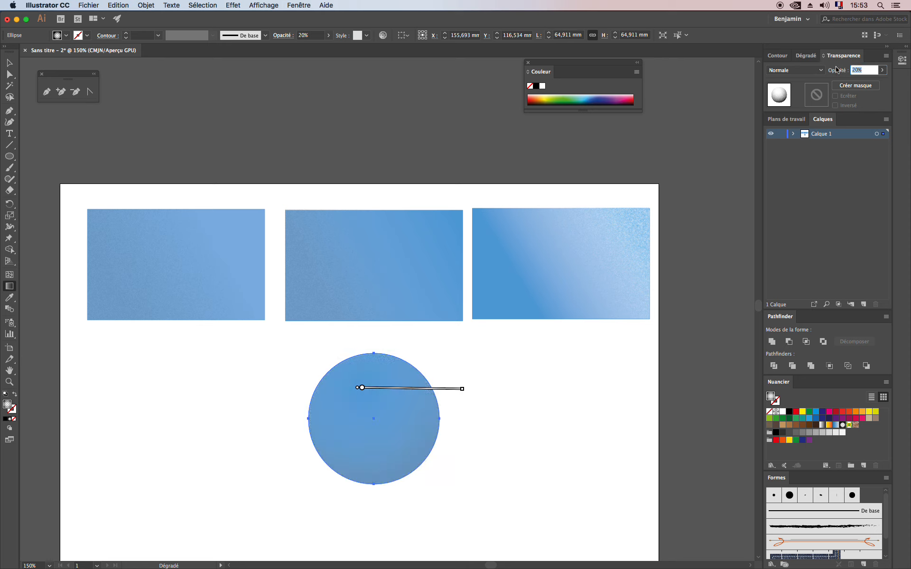
type("30")
key("Return")
left_click(834, 72)
key("Return")
left_click(848, 71)
type("80")
key("Return")
Set the opacity of the circle's grainy overlay to 50% and deselect it.
left_click(872, 70)
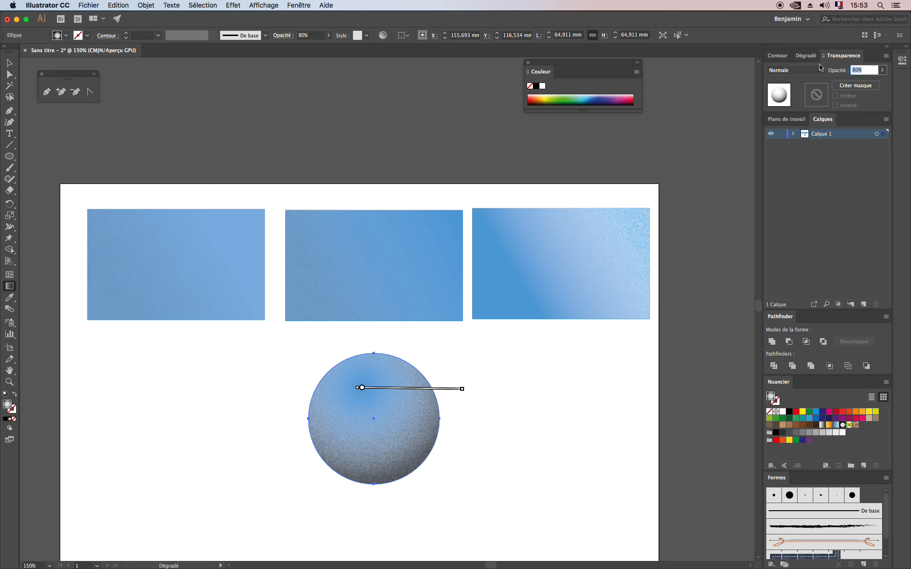
type("50")
key("Return")
left_click(10, 63)
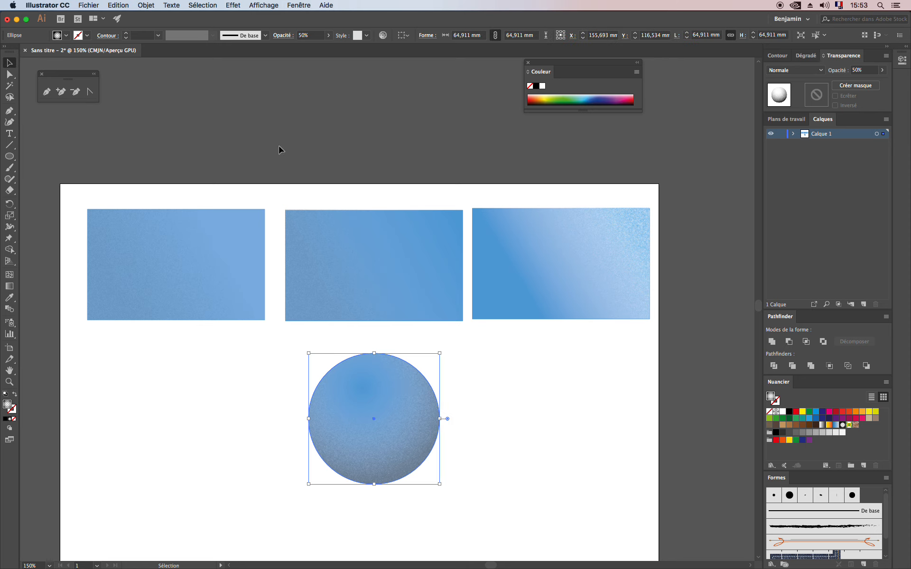
left_click(279, 148)
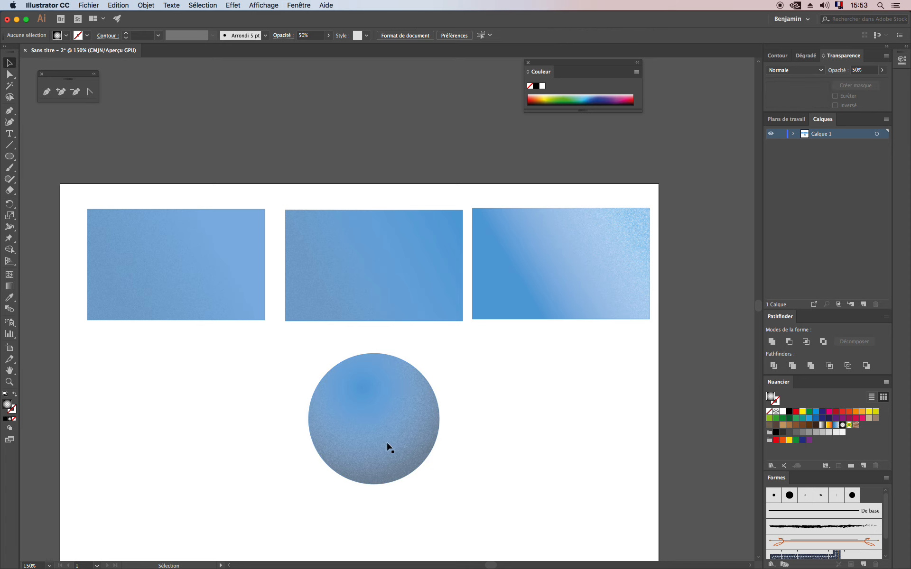
Separate the circle's two layers by moving the grainy overlay to the left and the flat blue circle to the right.
left_click_drag(399, 449, 325, 451)
left_click(404, 432)
left_click_drag(392, 447, 473, 446)
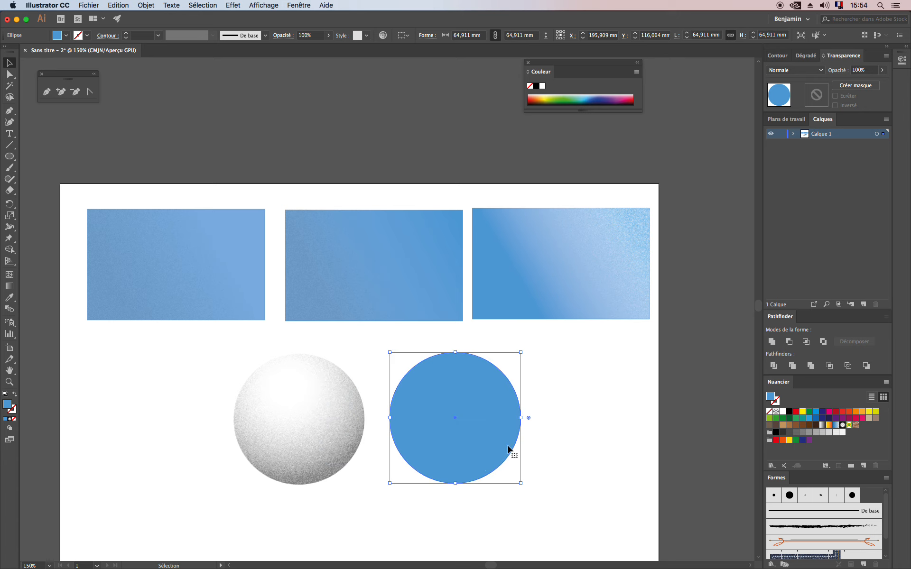
Duplicate the flat blue circle in place and give the copy a transparent-to-blue radial gradient centred near its upper left.
left_click(806, 55)
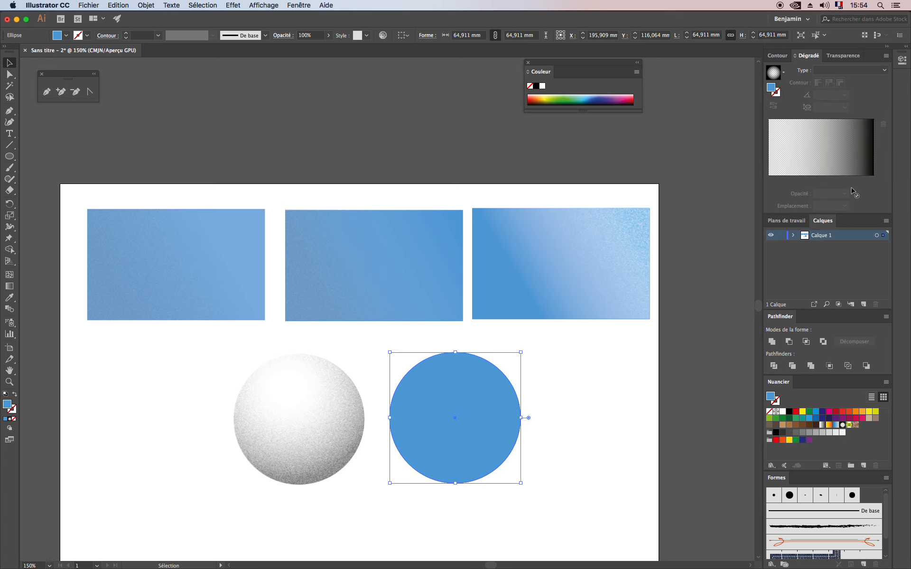
left_click(874, 180)
mouse_move(874, 180)
left_mouse_down()
mouse_move(876, 198)
mouse_move(883, 183)
left_mouse_up()
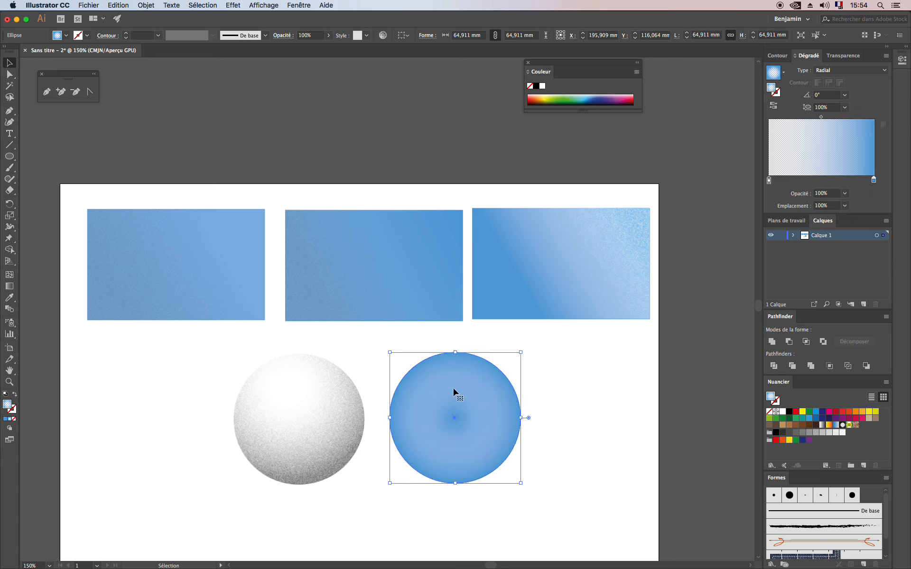
left_click(9, 286)
left_click_drag(434, 382, 541, 381)
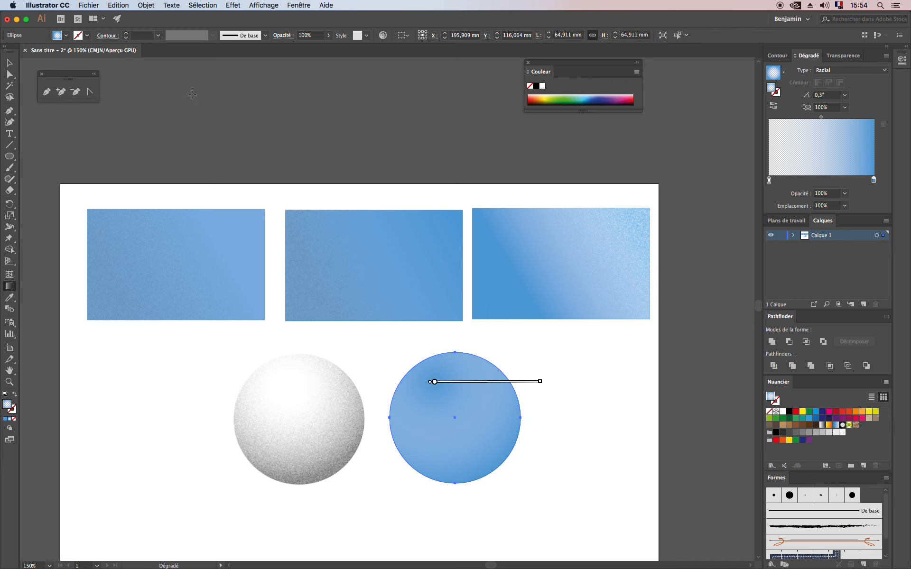
Apply the Grain effect to the blue gradient circle with type Léger and contrast 38.
left_click(233, 5)
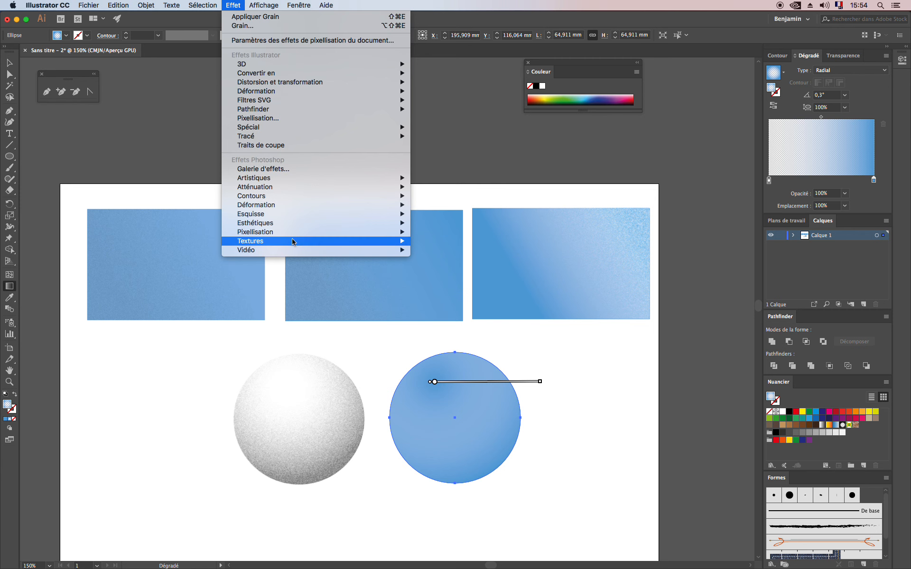
mouse_move(300, 240)
left_click(450, 259)
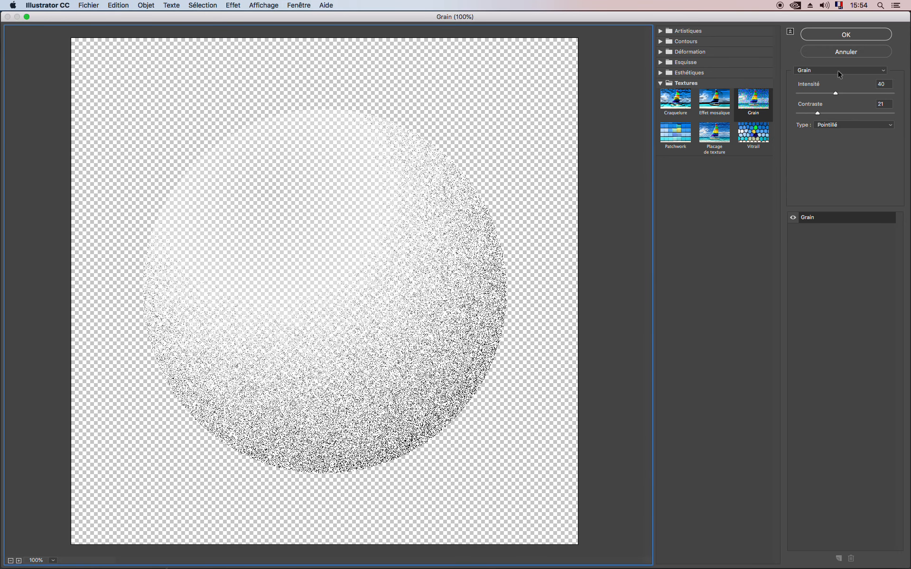
left_click(833, 129)
left_click(839, 94)
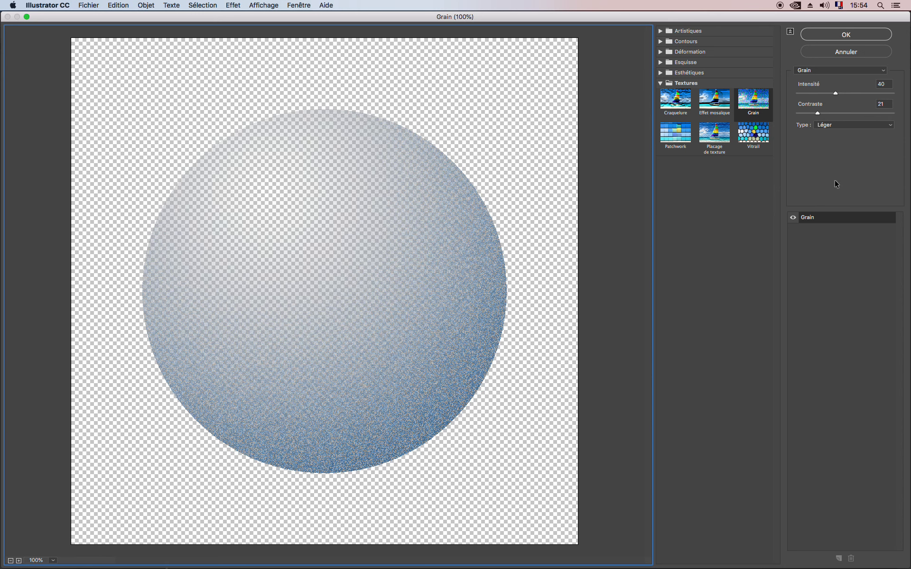
mouse_move(817, 113)
left_mouse_down()
mouse_move(848, 113)
mouse_move(816, 93)
mouse_move(798, 94)
mouse_move(836, 93)
mouse_move(833, 113)
left_mouse_up()
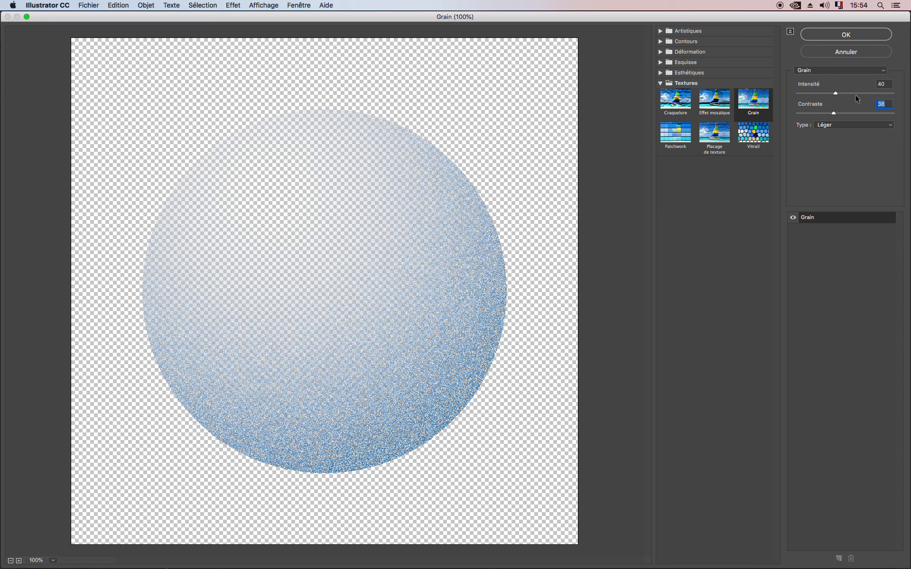
left_click(855, 36)
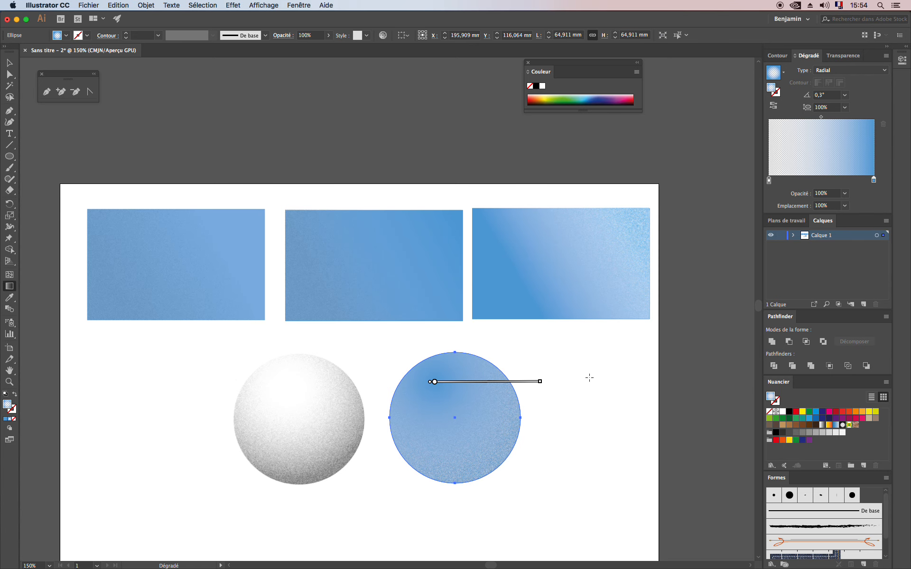
Move the blue grainy overlay off its flat base to the left of the grey grainy circle, and deselect it.
left_click(9, 62)
left_click(552, 430)
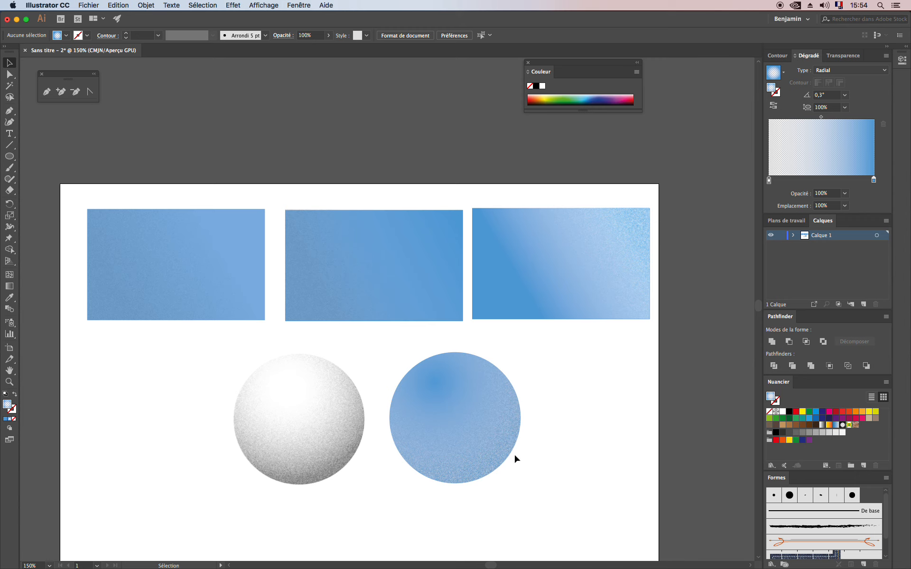
left_click_drag(471, 425, 169, 425)
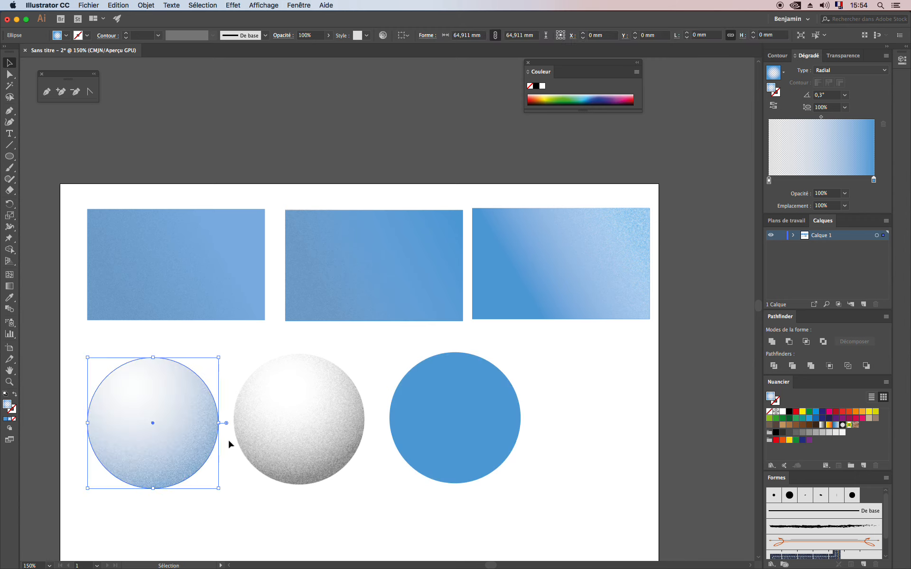
left_click(369, 537)
Slide the grainy overlays of the third and second rectangles down, partly off their bases, to compare them with the flat colour.
left_click(132, 422)
left_click(278, 435)
left_click(626, 306)
left_click_drag(560, 268, 562, 330)
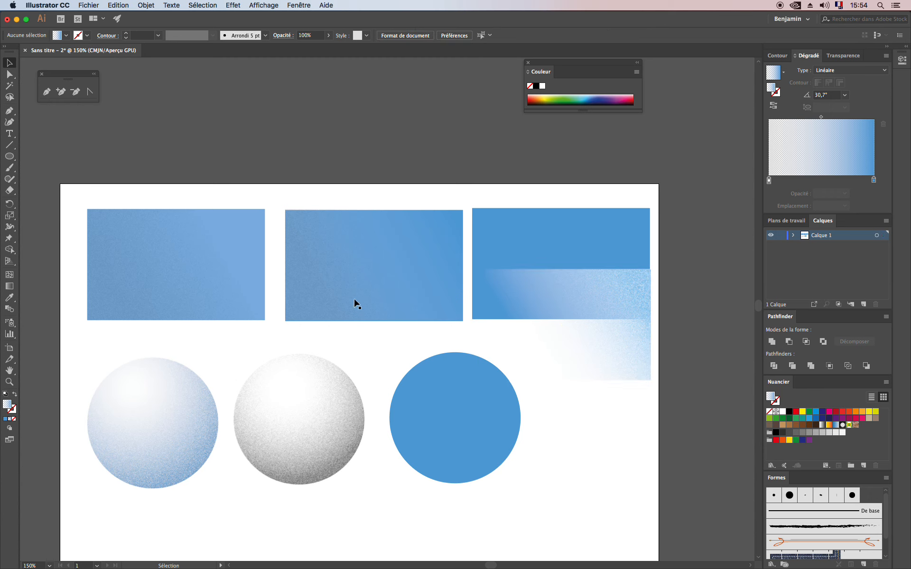
left_click(365, 287)
left_click_drag(368, 281, 368, 337)
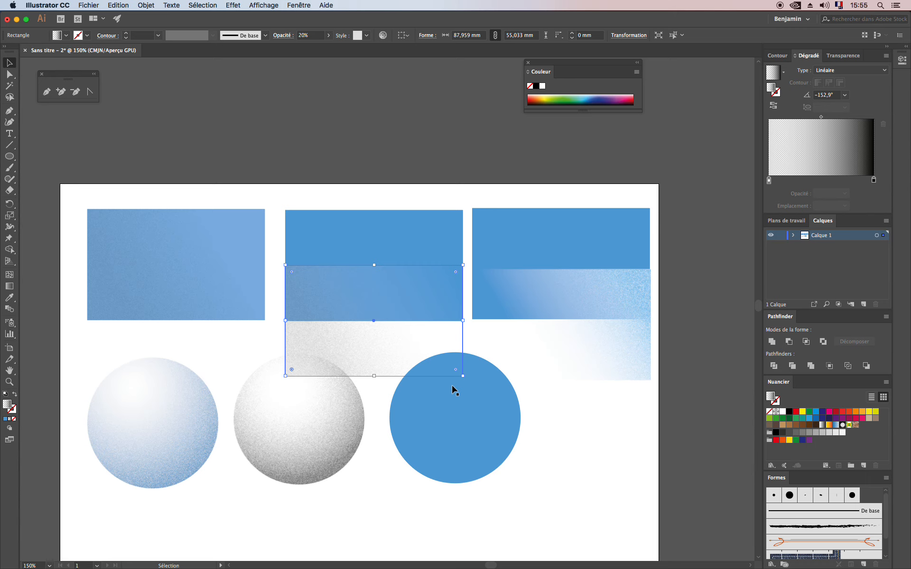
Nudge the grey grainy circle down so it lines up with the blue grainy circle beside it.
left_click(388, 195)
scroll(352, 276, "down", 3)
left_click(208, 404)
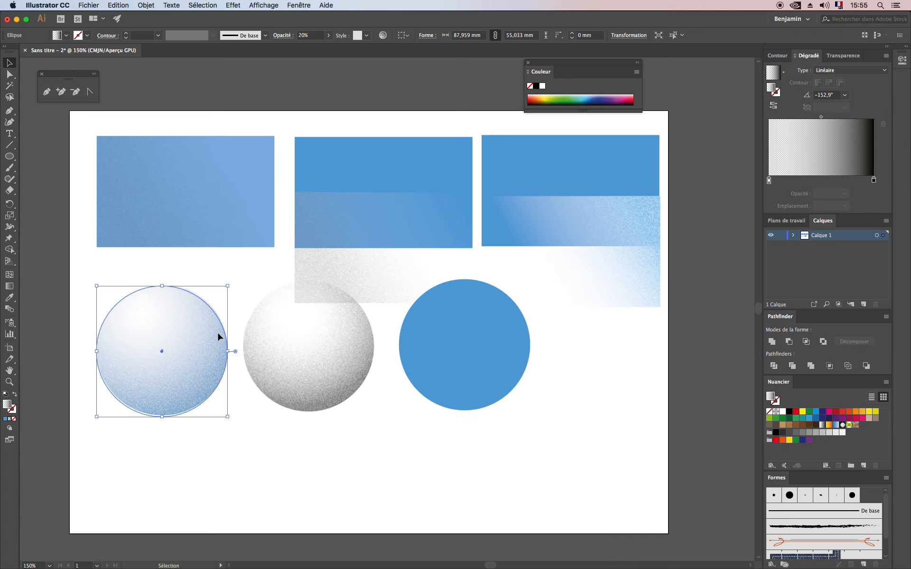
left_click(305, 354)
left_click_drag(312, 393, 315, 395)
left_click(387, 327)
Place the grainy overlays of the second and third rectangles back over their flat bases and deselect them.
left_click_drag(383, 230, 384, 177)
left_click_drag(630, 276, 629, 211)
left_click(631, 332)
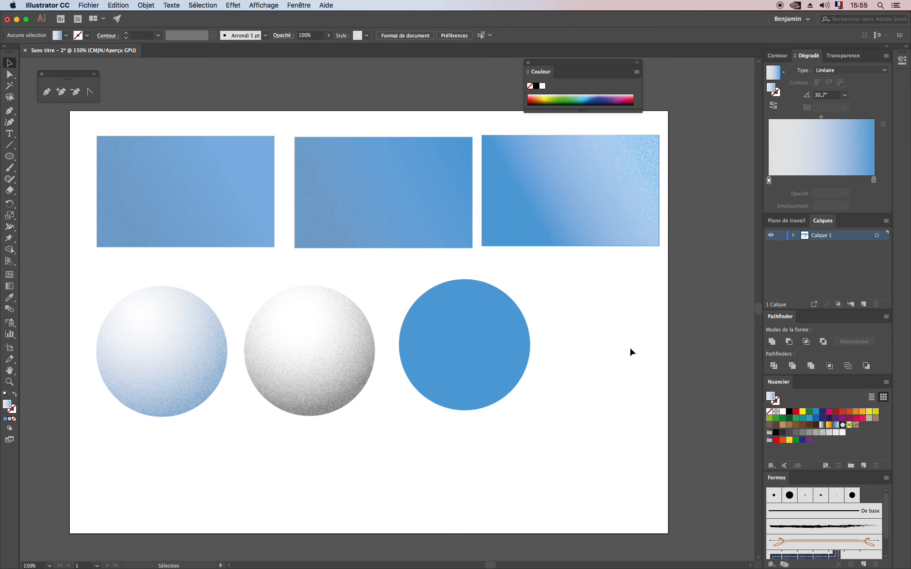
Move the grey grainy circle up so that it straddles the gap between the first and second rectangles.
left_click(540, 182)
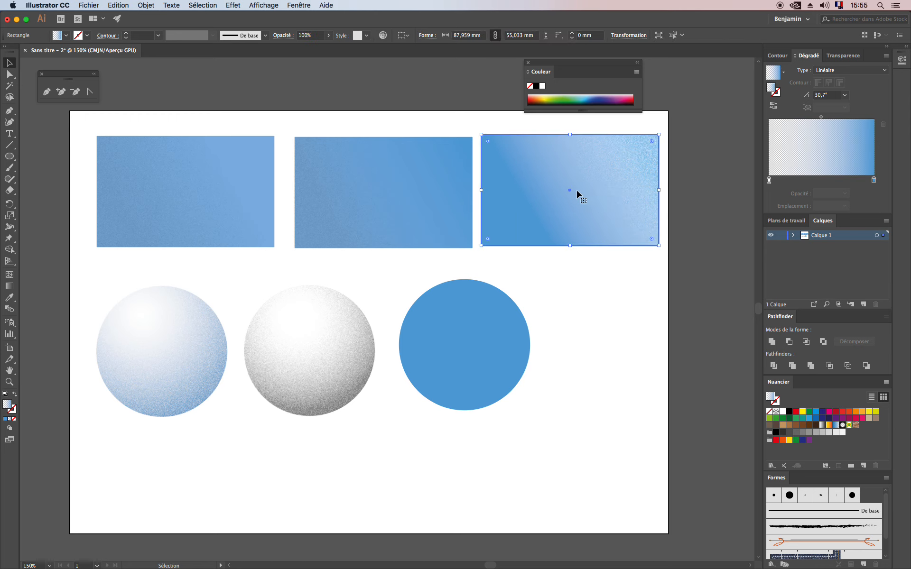
left_click(385, 196)
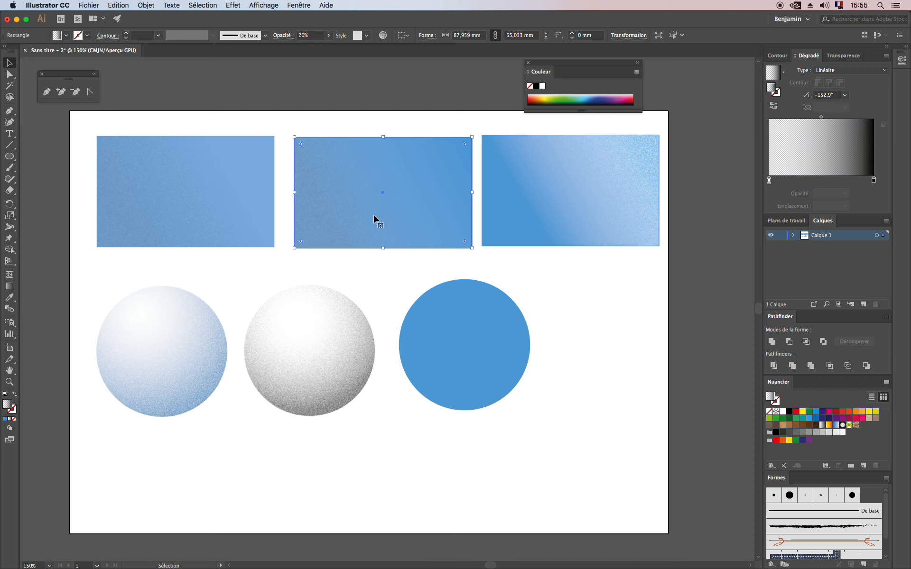
left_click(331, 369)
scroll(359, 355, "down", 2)
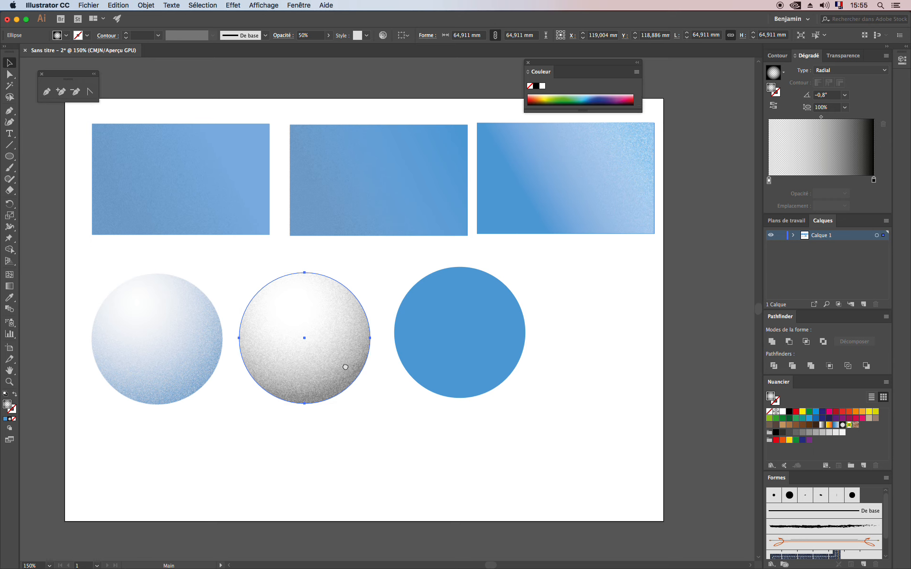
scroll(360, 356, "left", 2)
left_click_drag(365, 358, 305, 207)
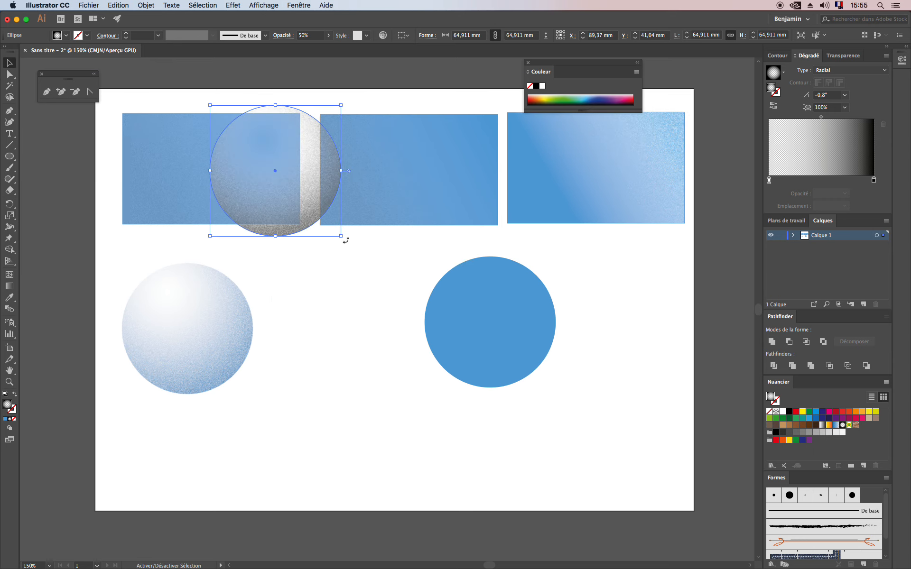
Scale the grey grainy circle proportionally to about 186 mm, down to about 62 mm and back up to about 166 mm to compare the grain.
left_click_drag(341, 237, 669, 479)
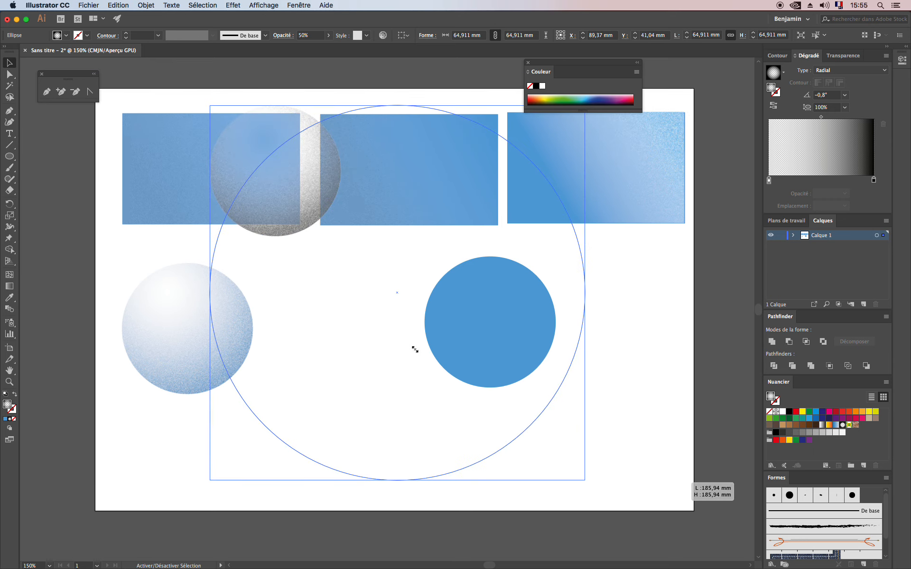
left_click_drag(415, 349, 414, 346)
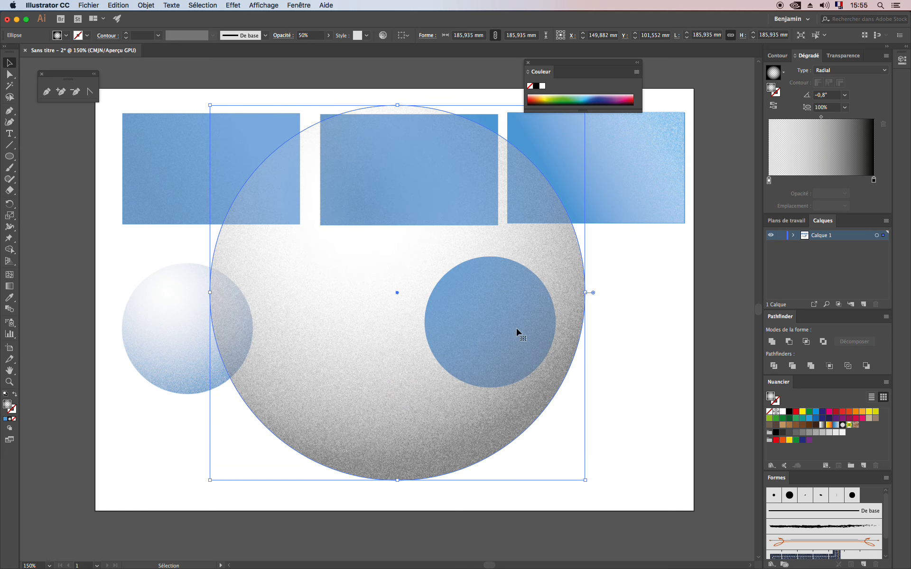
left_click_drag(588, 482, 336, 278)
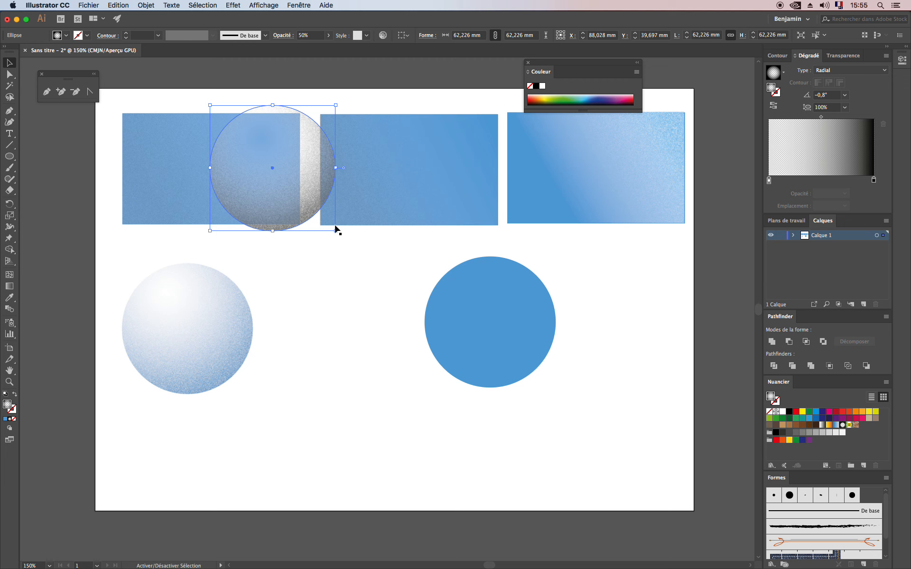
left_click_drag(336, 231, 355, 301)
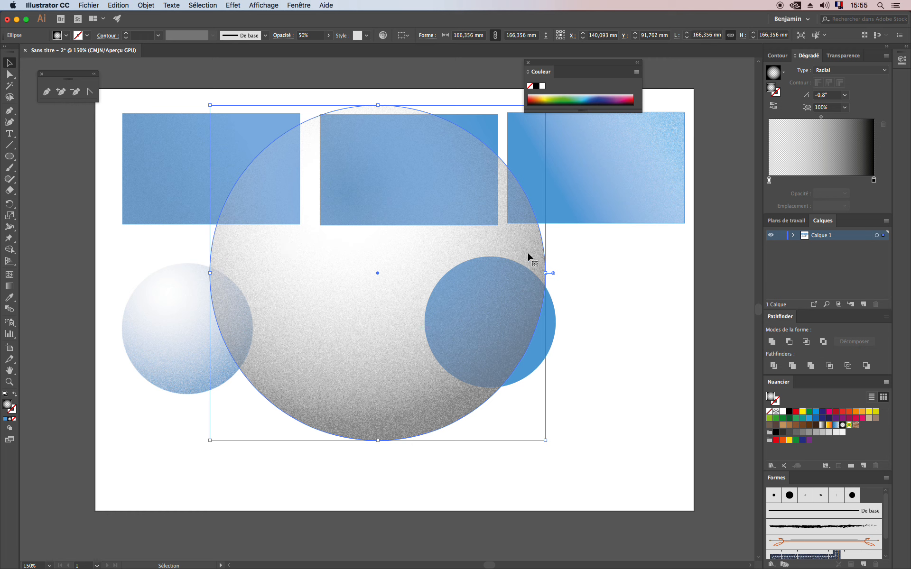
Reduce the grey grainy circle to about 80 mm and place it between the other two circles, slightly overlapping the blue grainy one.
left_click_drag(209, 104, 384, 260)
left_click_drag(501, 406, 385, 371)
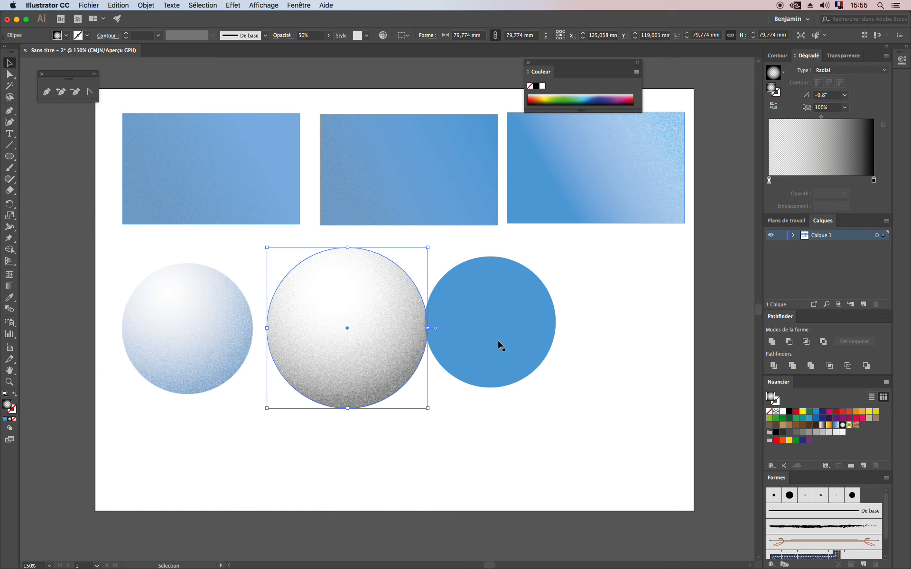
left_click_drag(338, 350, 305, 353)
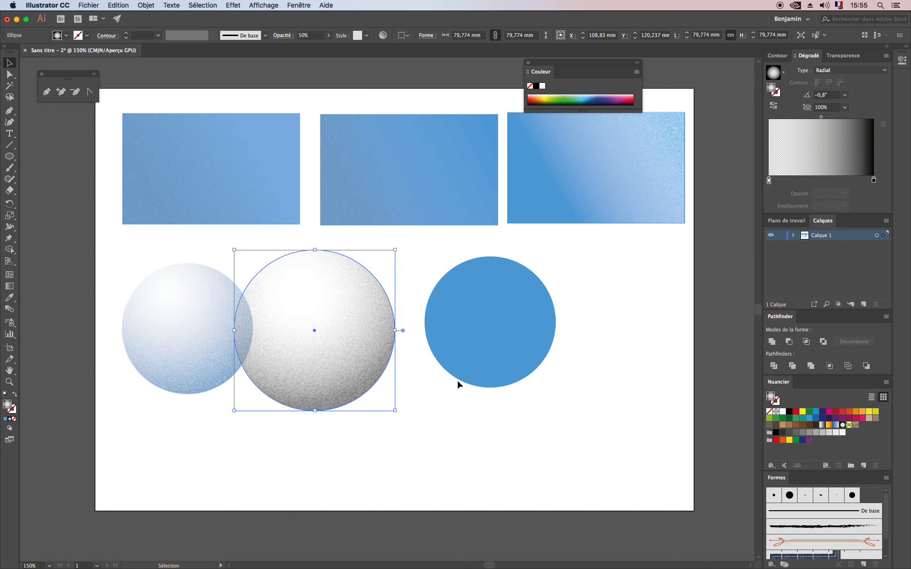